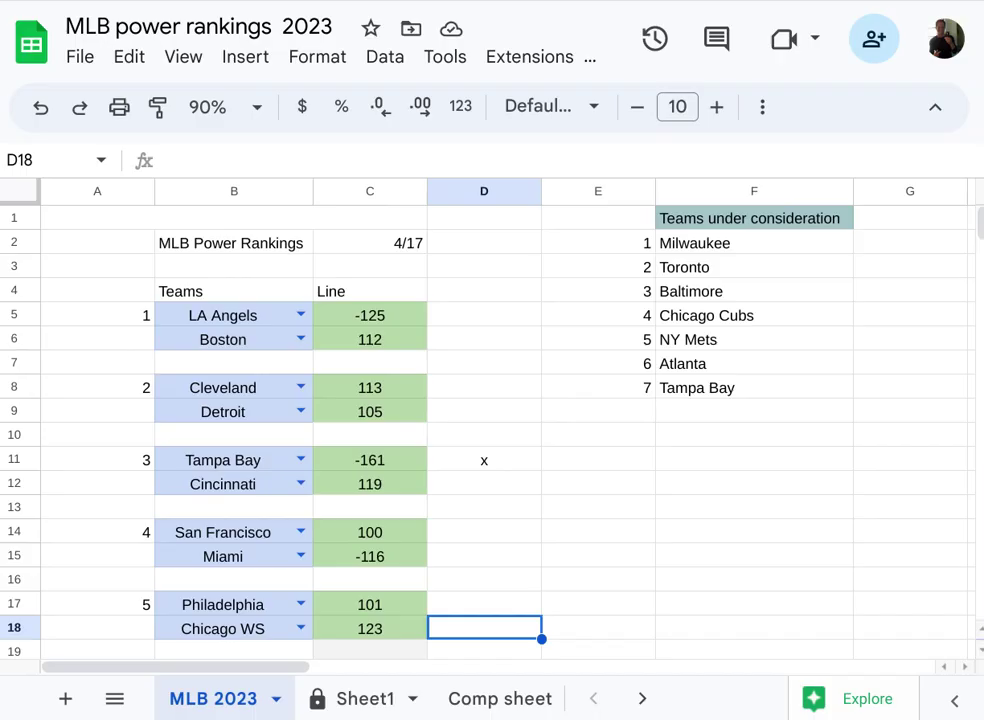
Step: Switch to the Covers MLB scores page and review the final scores for Monday, April 17
click(549, 294)
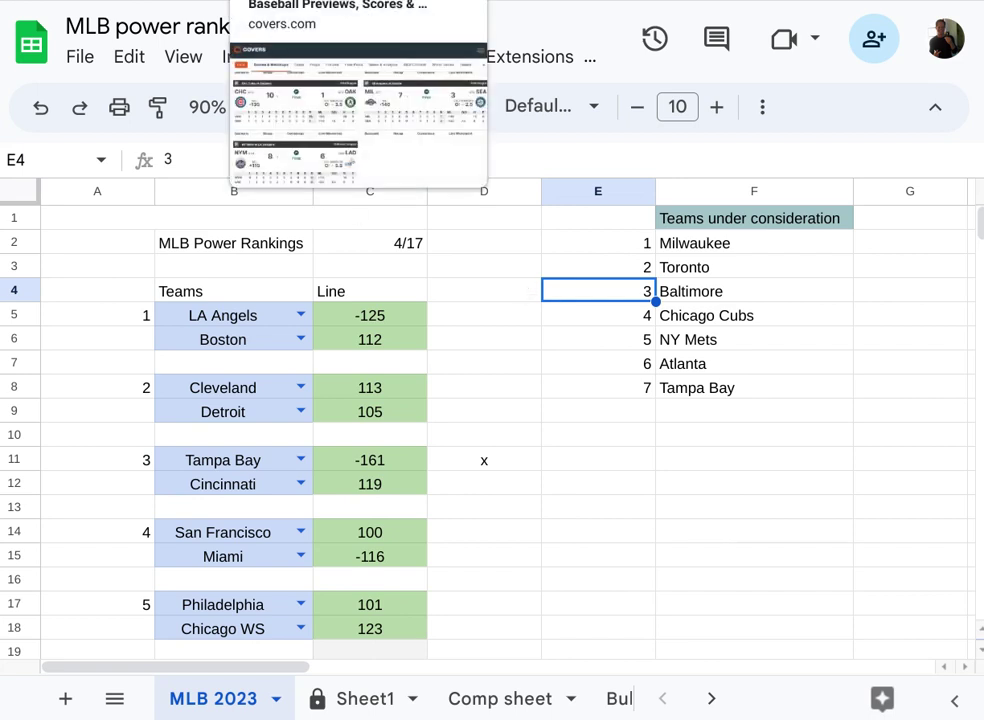
click(300, 0)
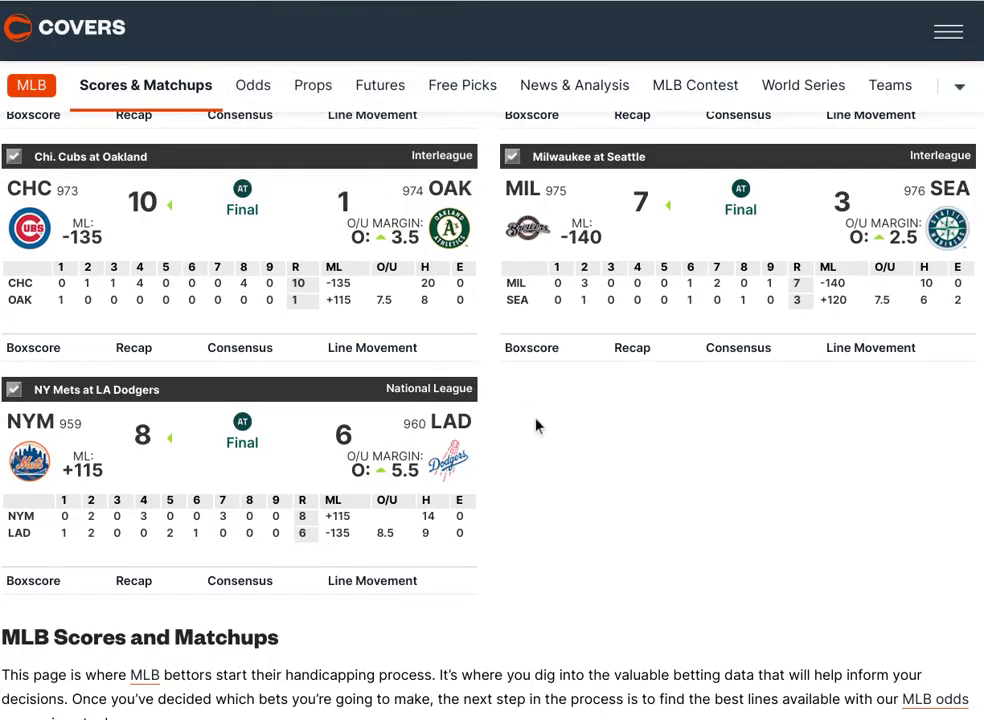
scroll(536, 426, up, 1)
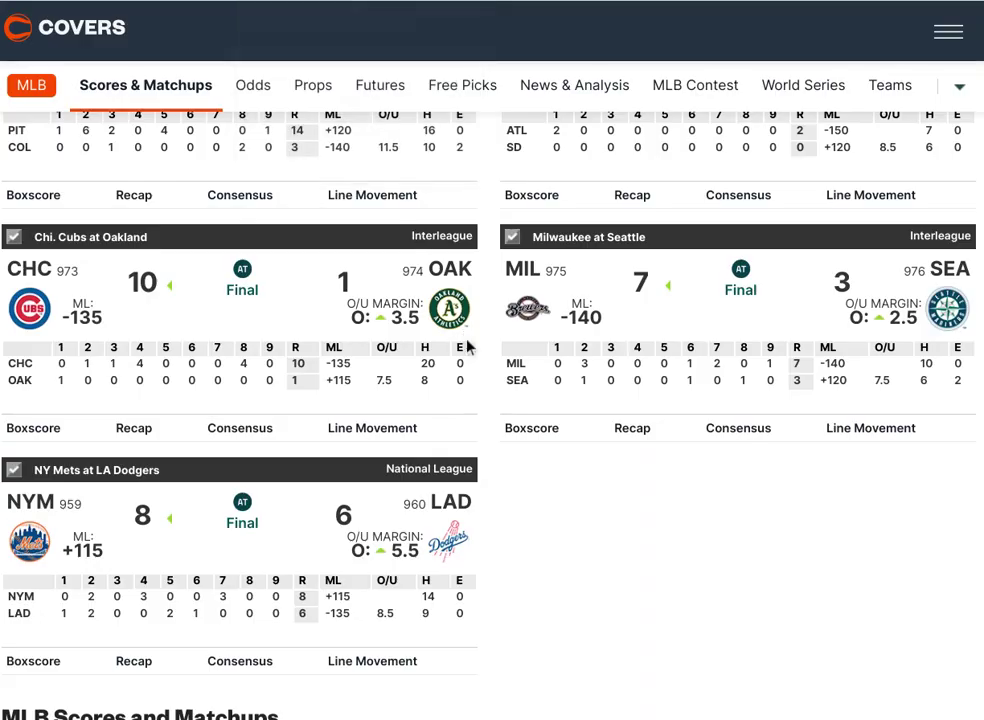
scroll(484, 370, up, 4)
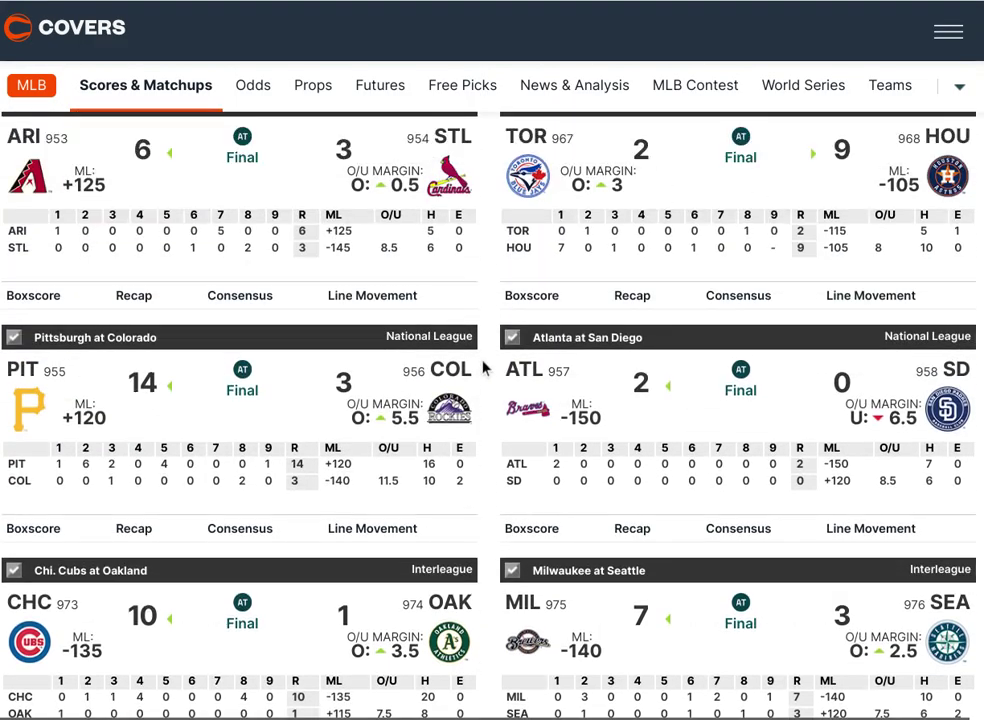
scroll(484, 370, up, 8)
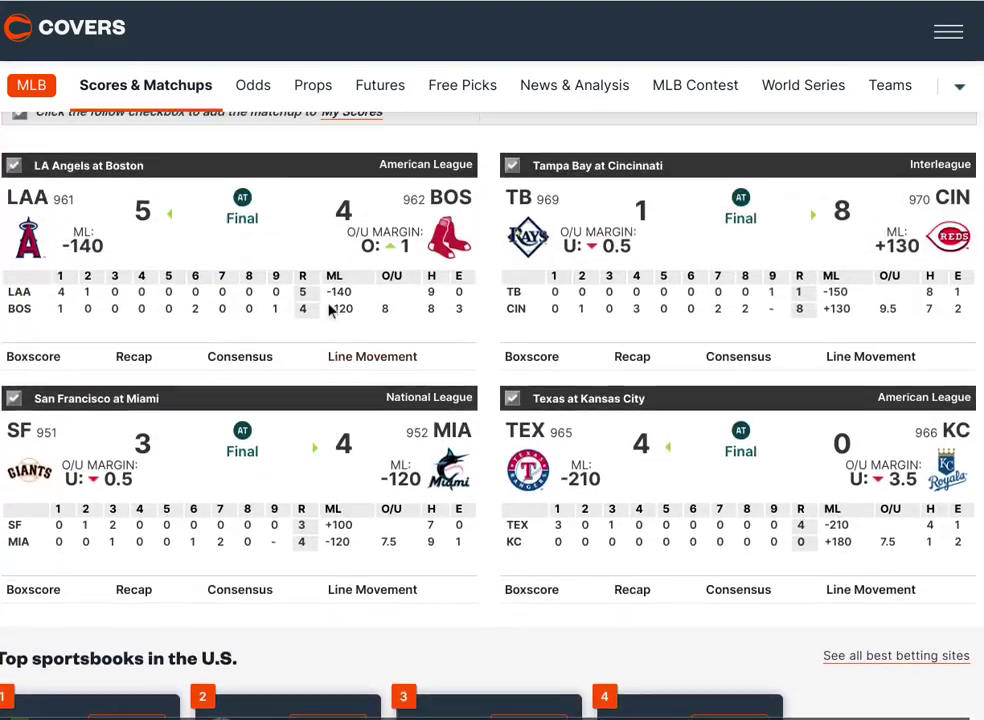
scroll(330, 310, up, 2)
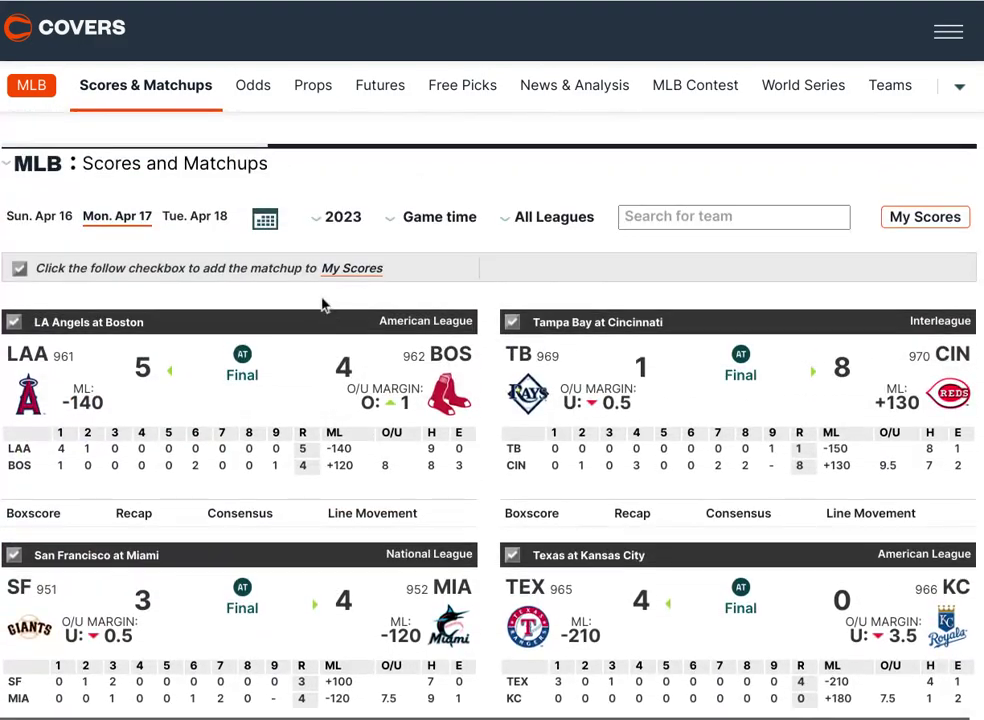
Step: Show the MLB scores for Sunday, April 16 and find the Chicago Cubs at LA Dodgers game
click(50, 216)
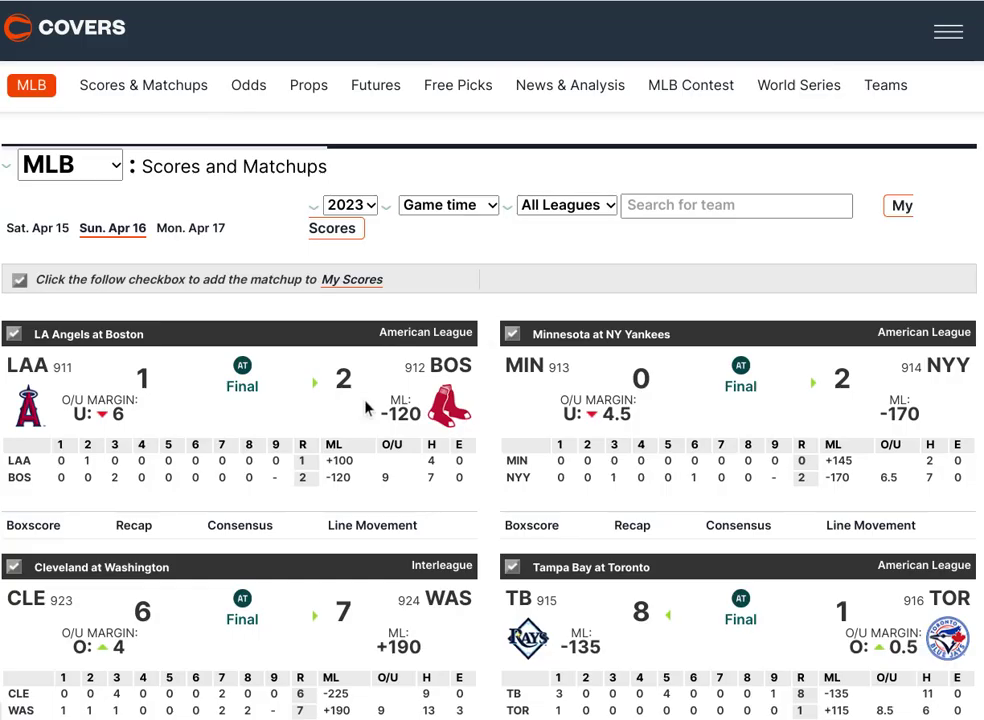
scroll(366, 407, down, 8)
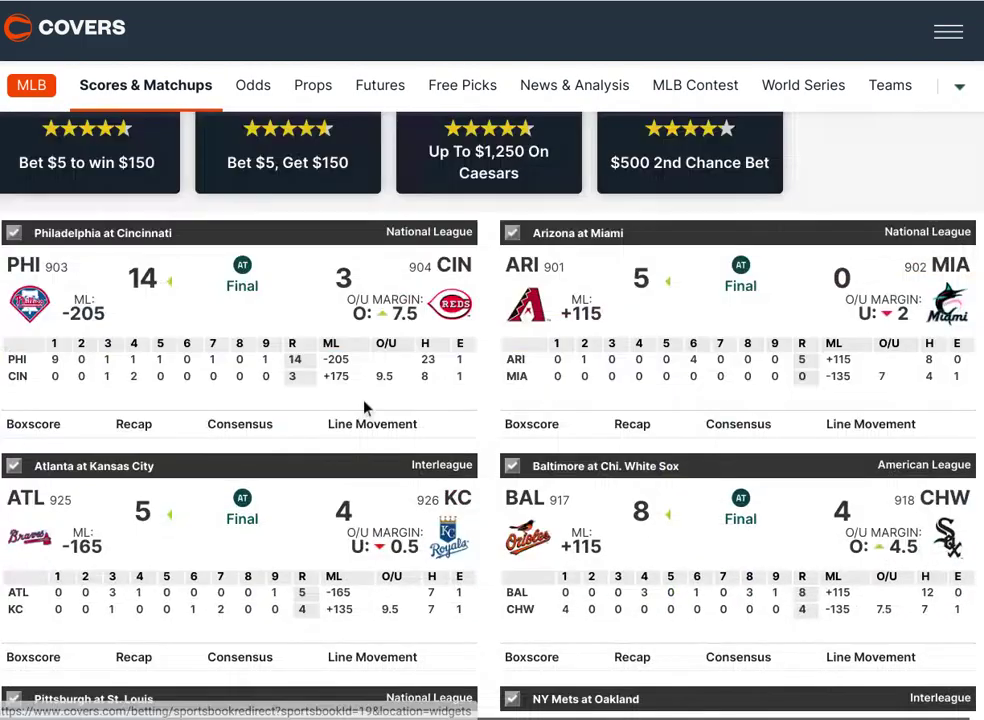
scroll(366, 407, down, 9)
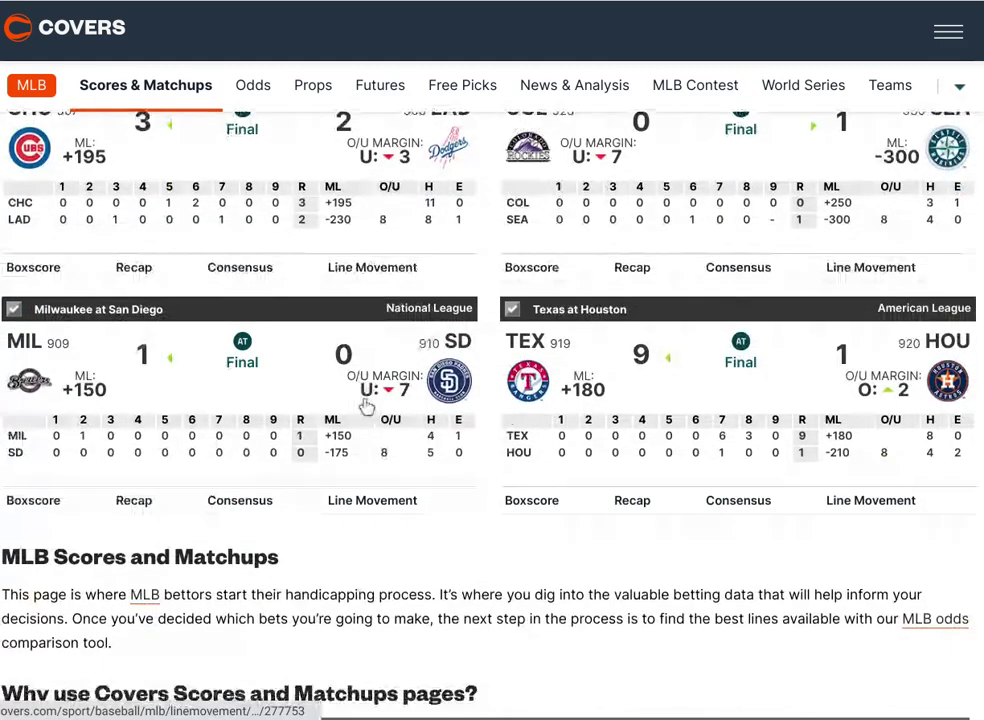
scroll(366, 402, up, 3)
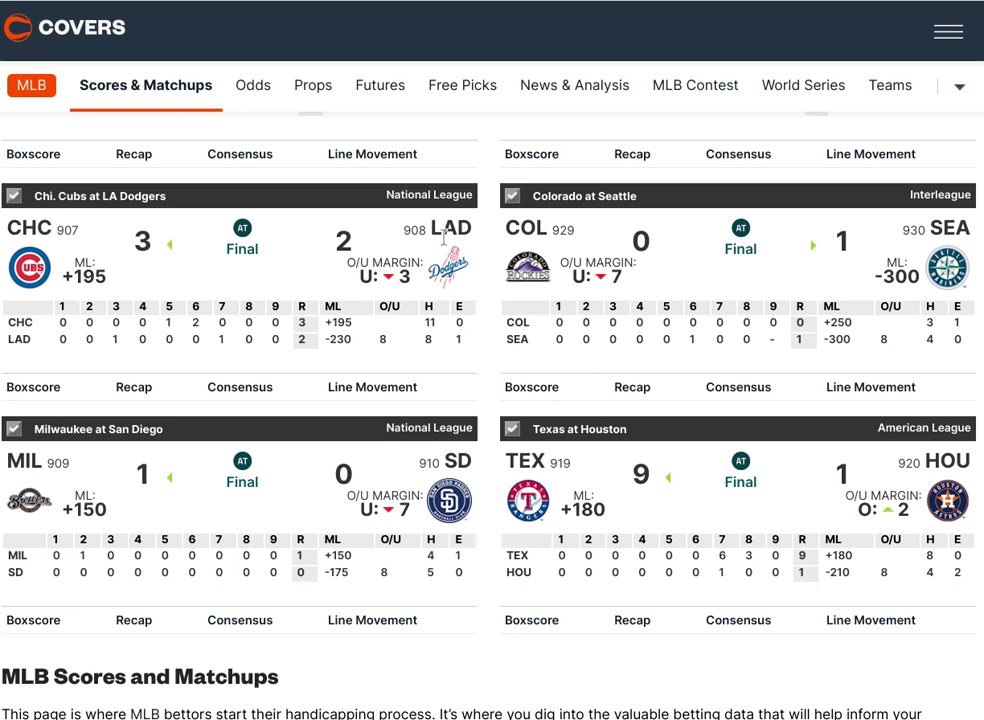
Step: Open the Cubs at Dodgers box score and view the losing Dodgers pitcher's player stats
click(48, 386)
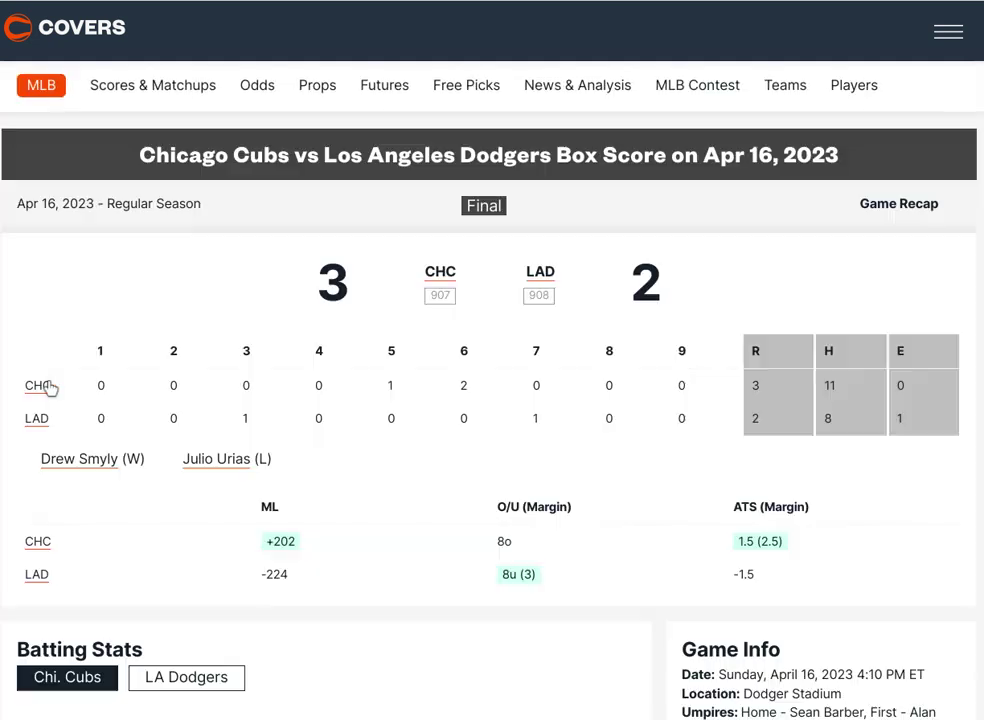
click(215, 461)
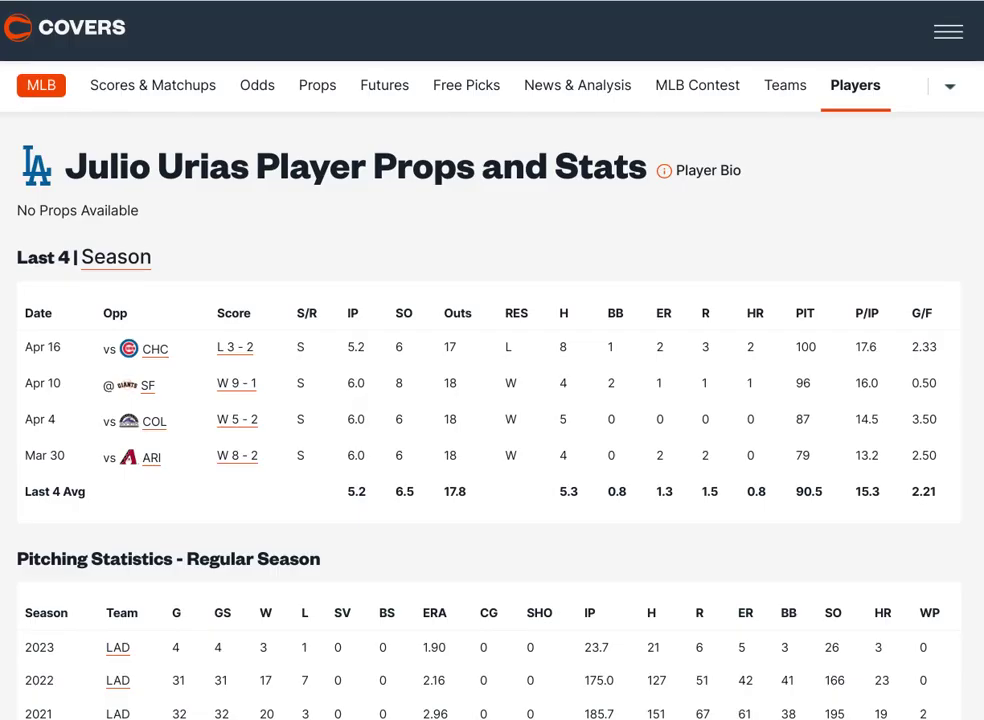
click(235, 347)
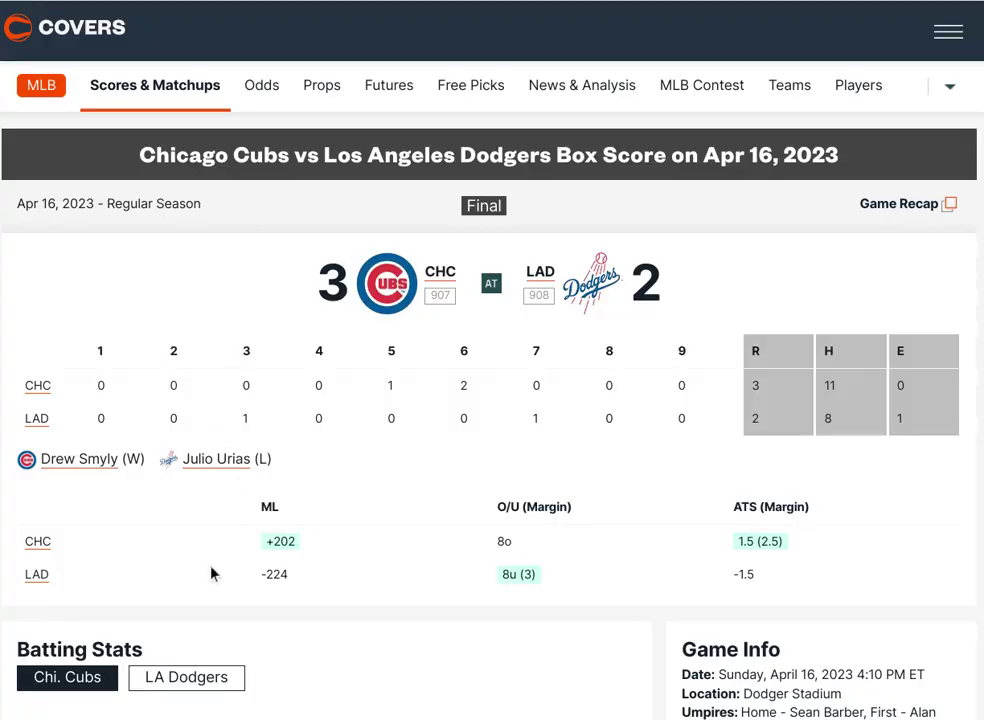
click(237, 462)
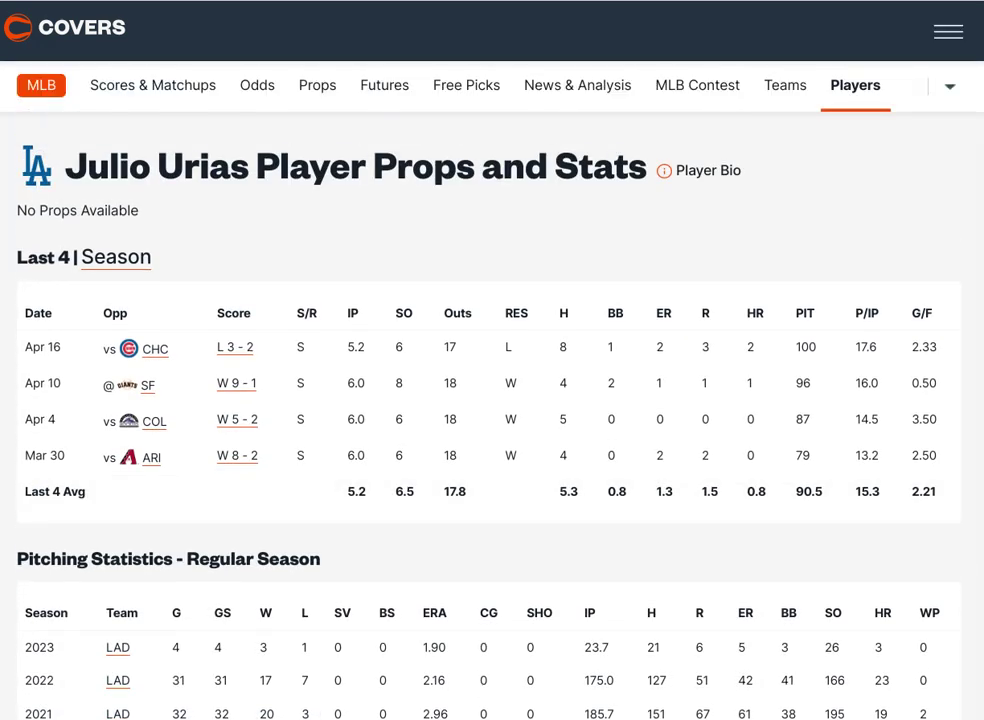
Step: Return to the Cubs at Dodgers box score and show the LA Dodgers pitching stats
key(alt+Left)
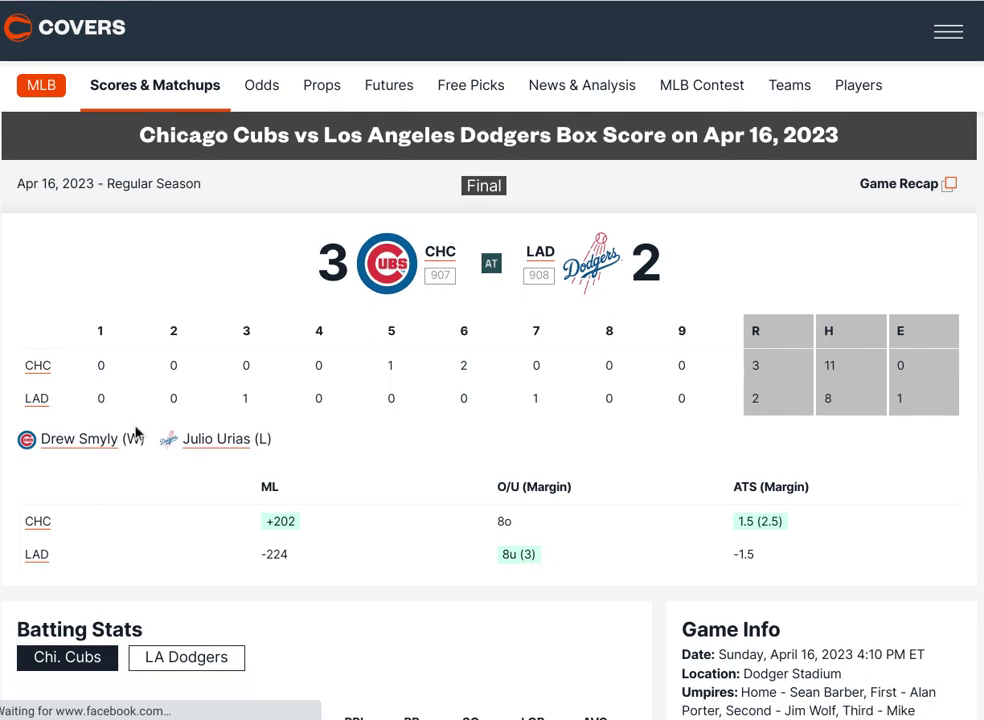
scroll(136, 432, down, 5)
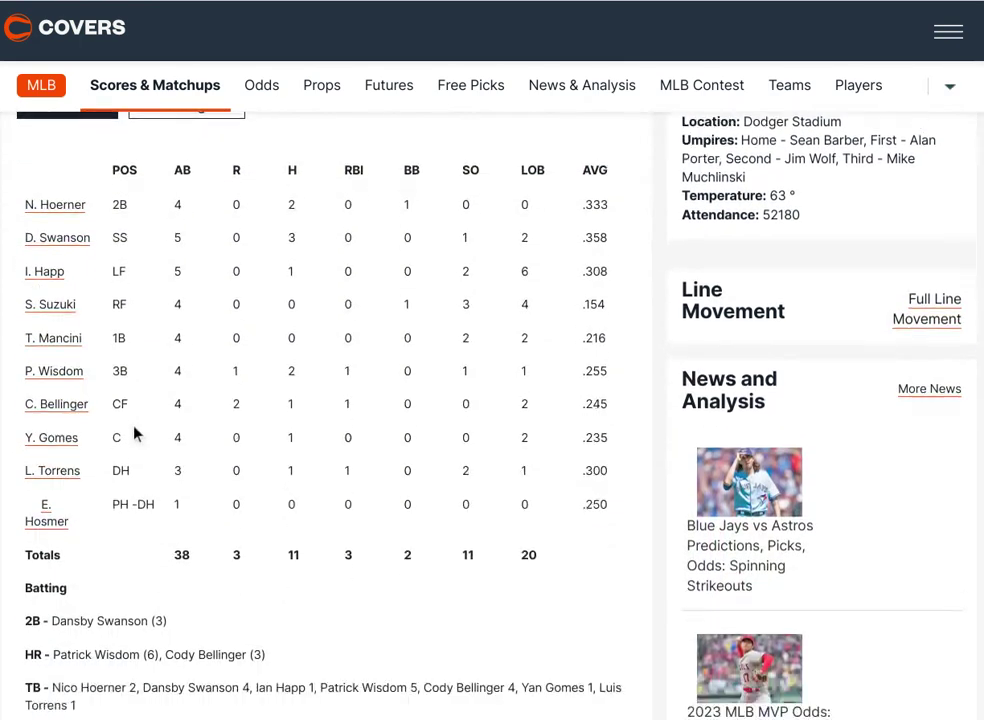
scroll(136, 432, down, 10)
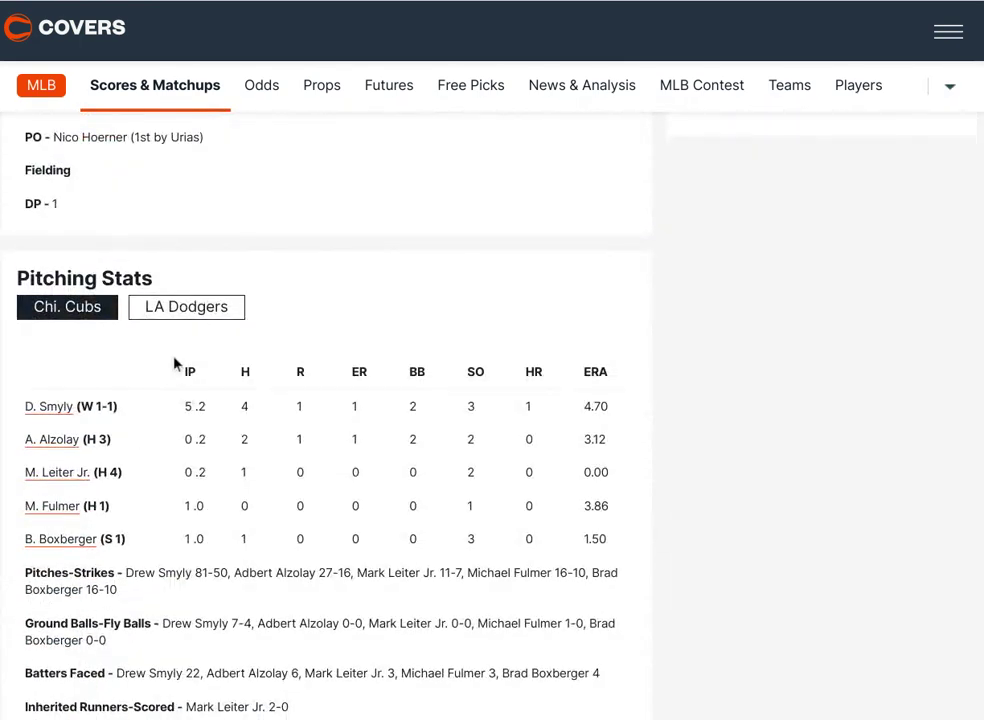
click(176, 307)
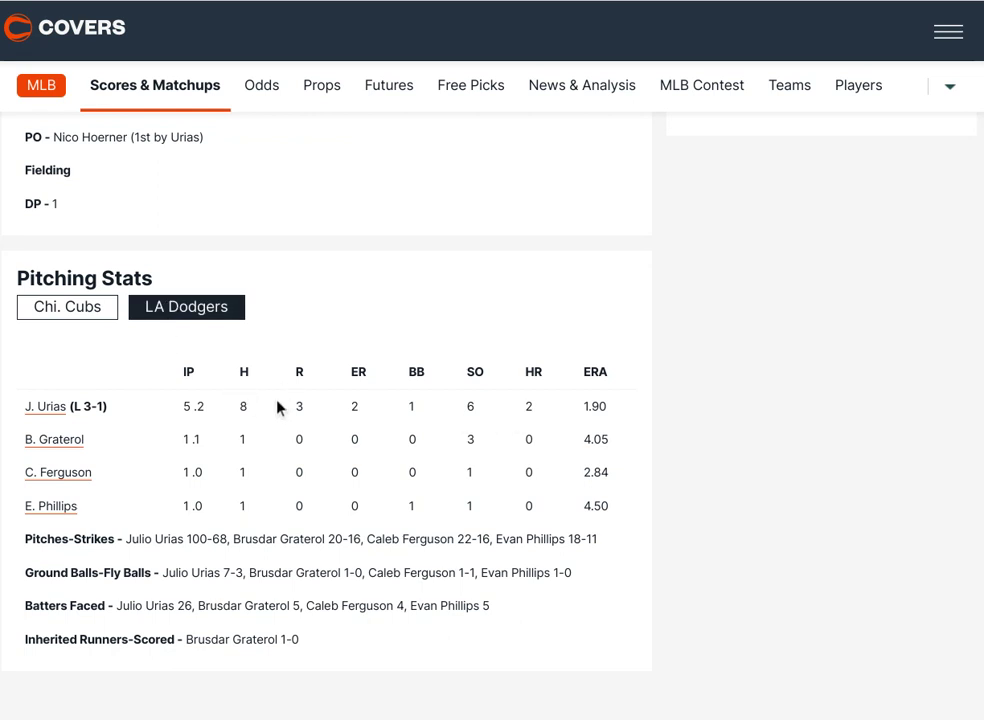
Step: Switch to the MLB power rankings spreadsheet and go through the teams under consideration from Milkwaukee to Tampa Bay in column F
click(35, 8)
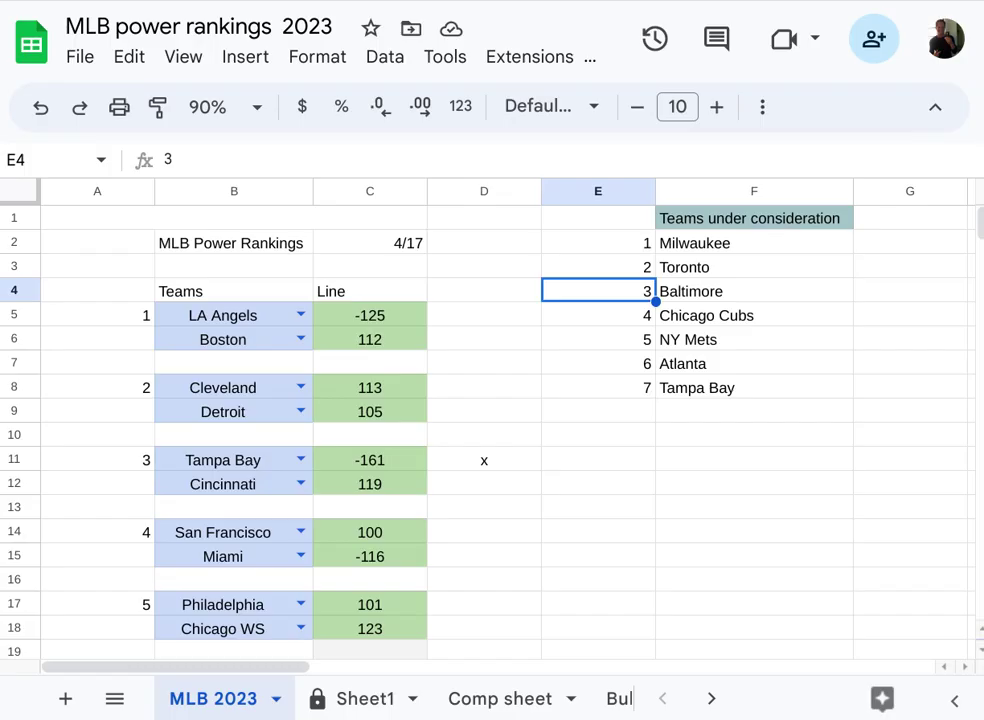
click(459, 343)
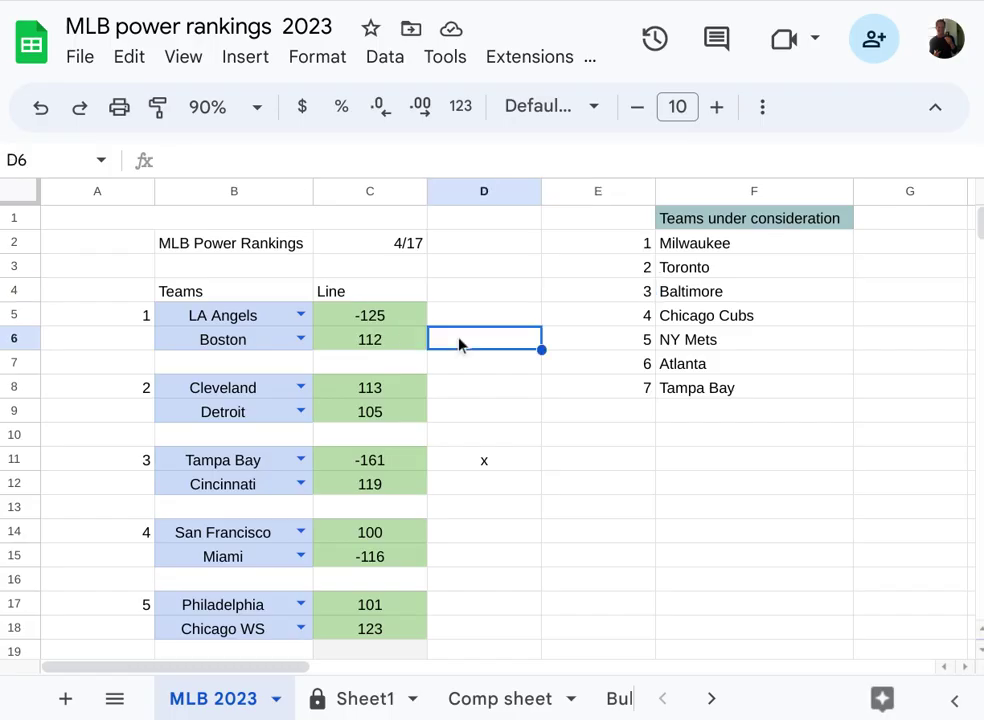
click(714, 266)
key(Up)
key(Up)
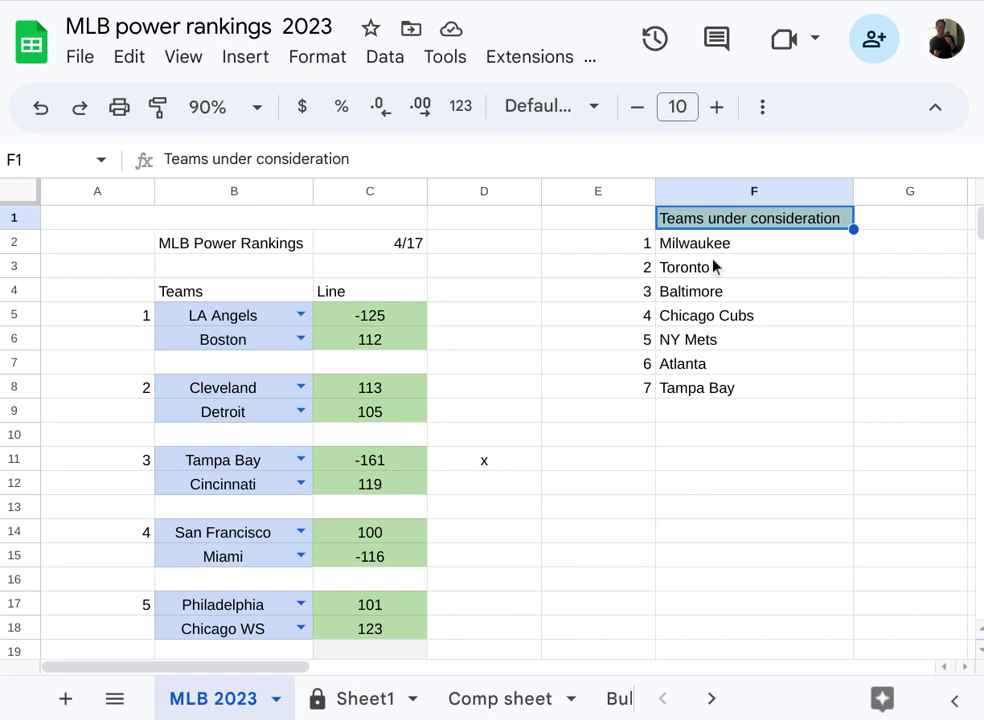
key(Down)
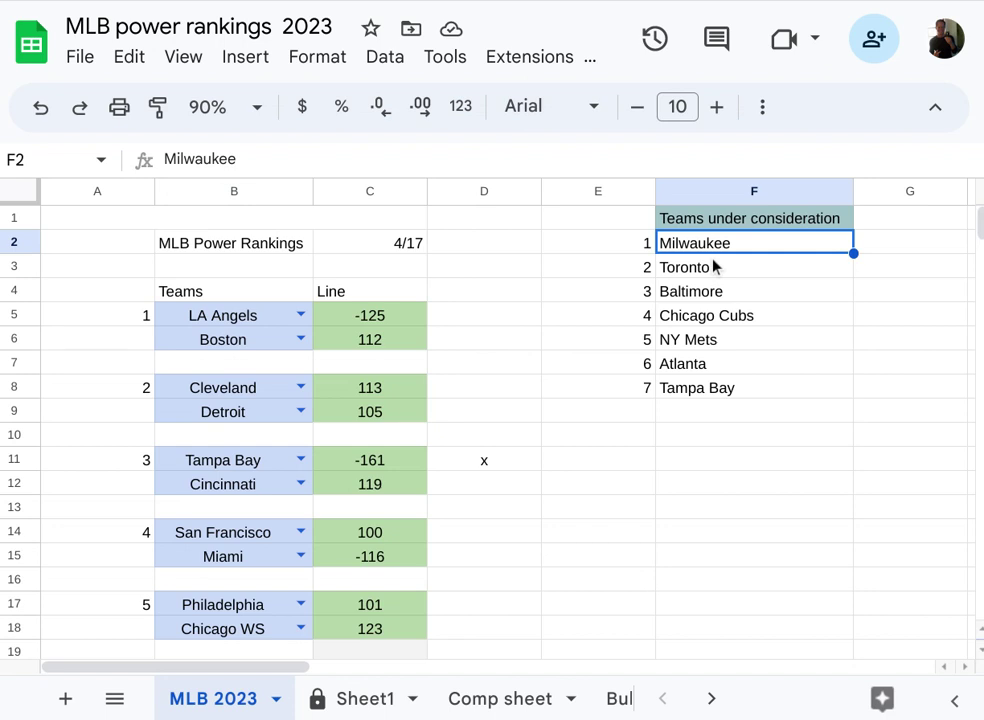
key(Down)
key(Down)
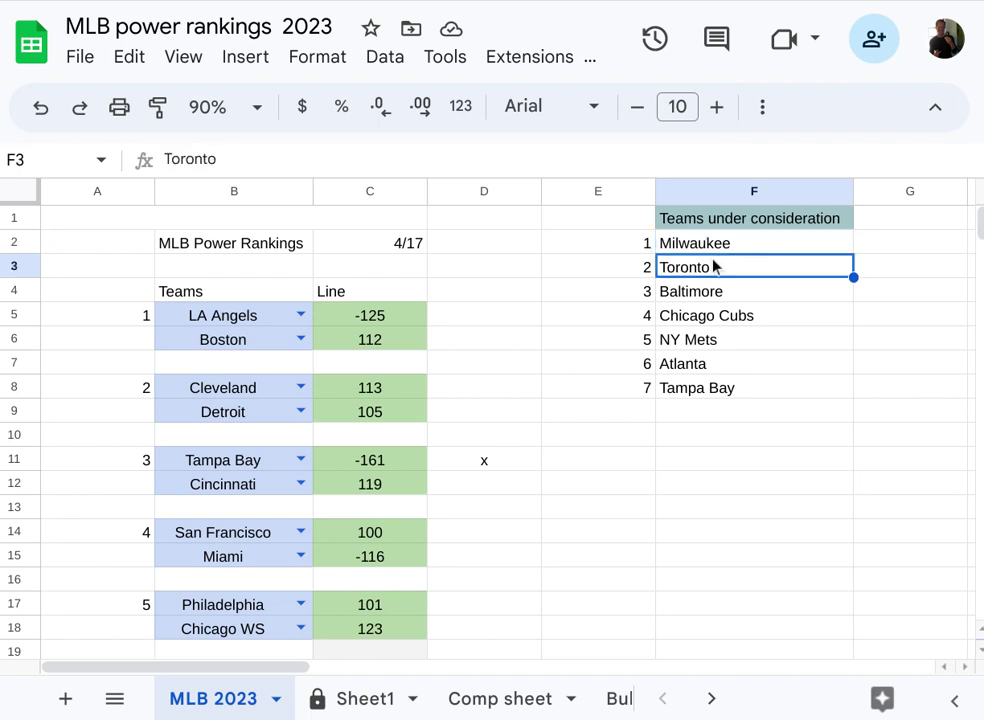
key(Down)
key(Down)
key(Down)
key(Down)
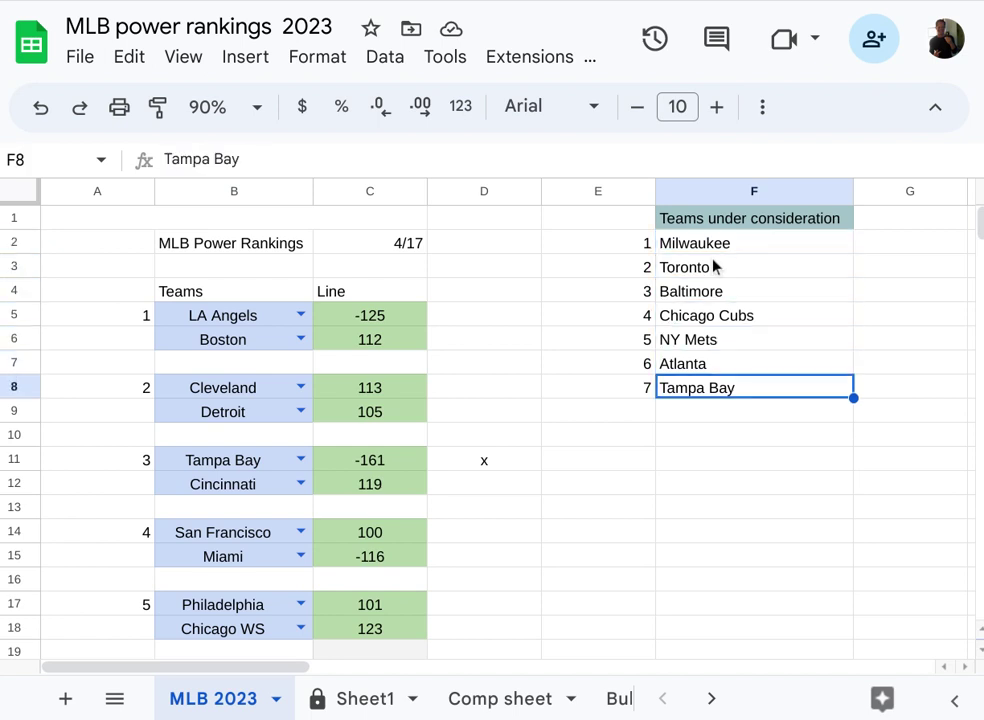
Step: Examine the Cleveland and Detroit matchup and its line formulas in B8:C9
key(Left)
key(Left)
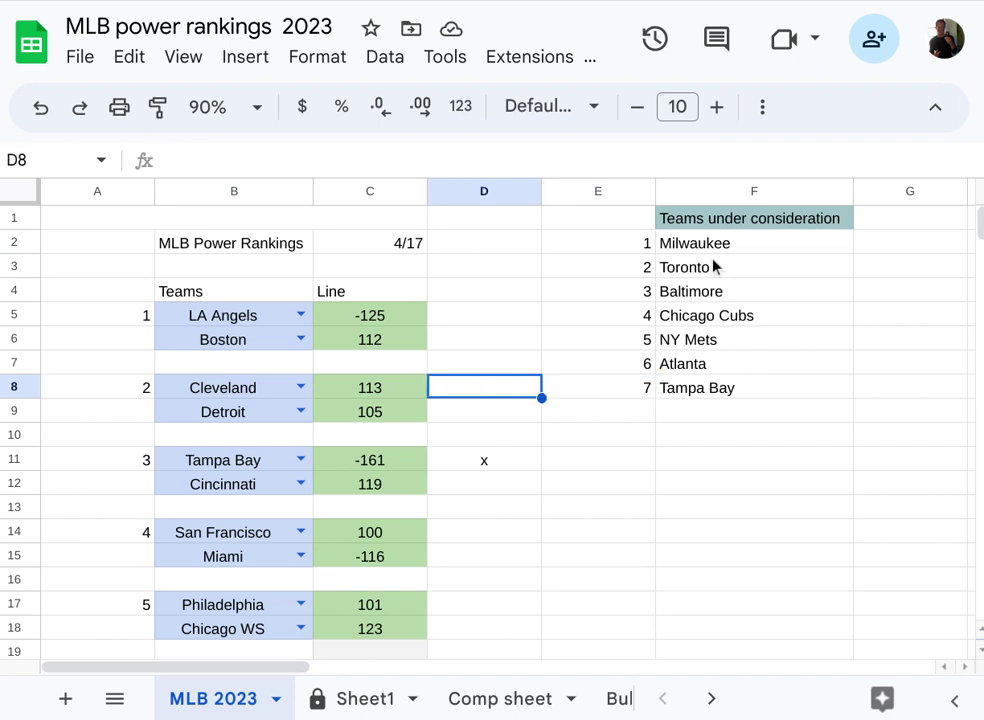
key(Left)
key(Left)
key(Right)
key(Down)
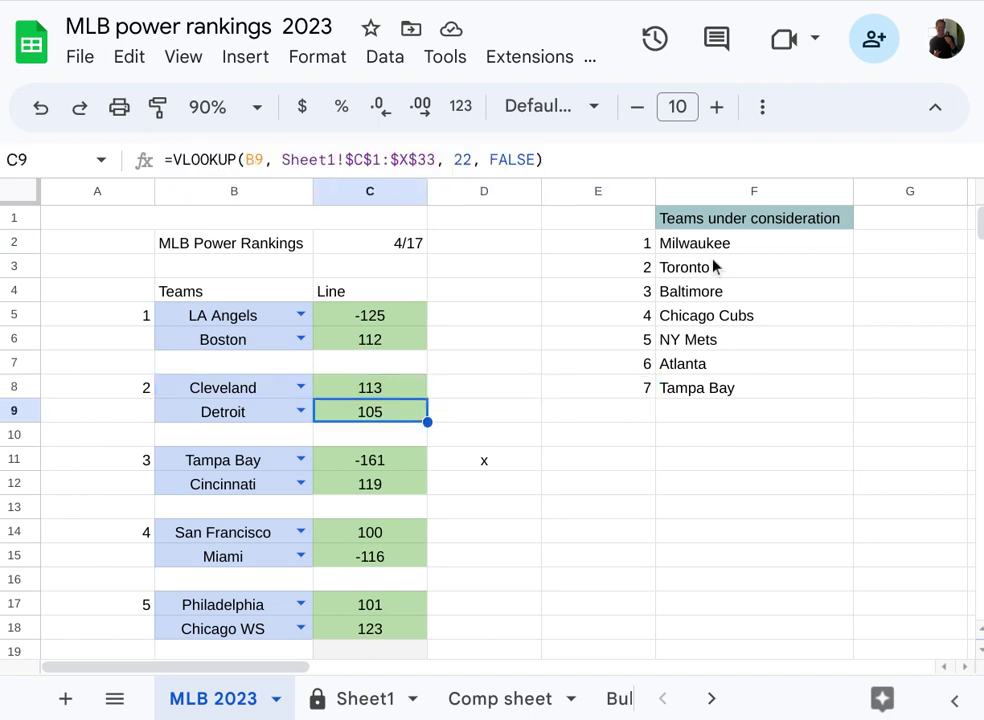
key(Left)
key(Up)
key(Right)
key(Down)
key(Left)
key(Up)
key(Right)
key(Down)
key(Up)
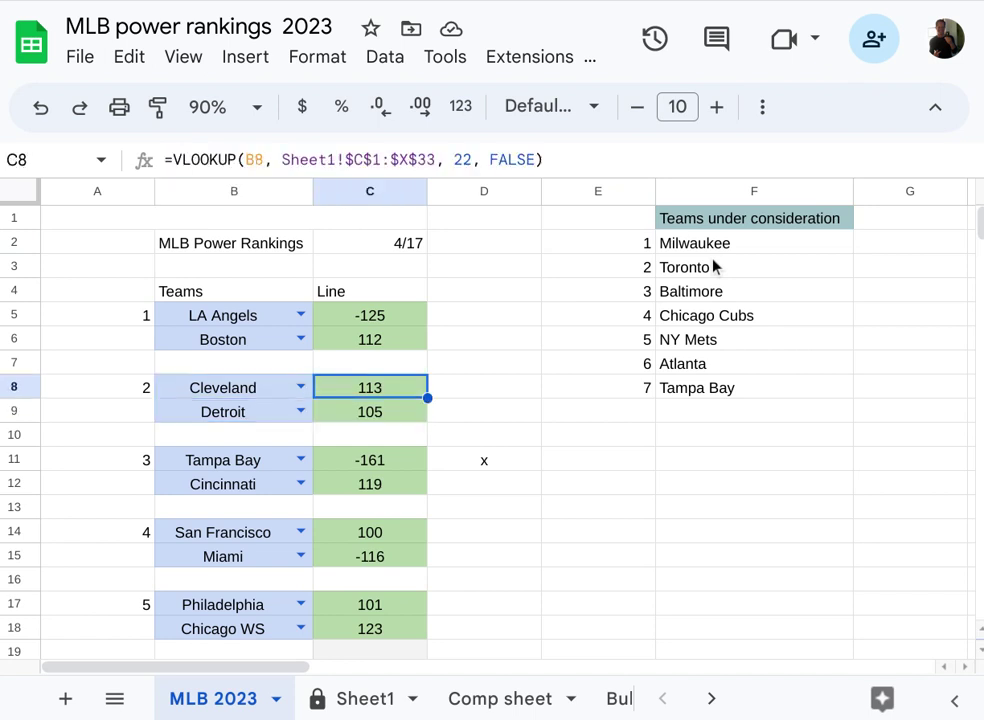
key(Down)
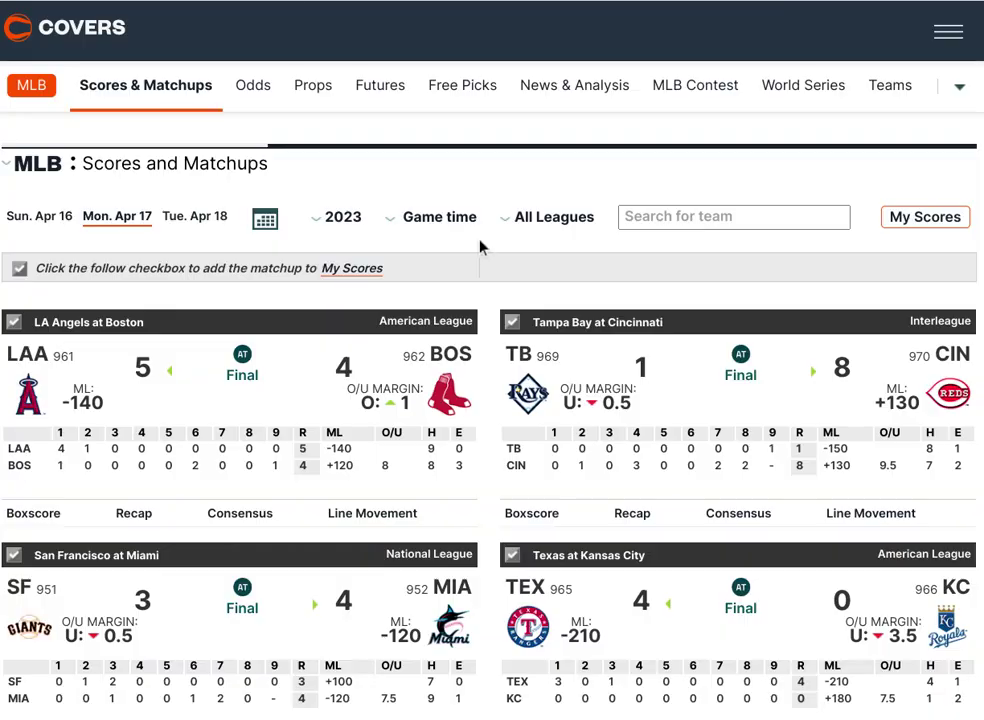
Step: Check the April 17 scores on Covers and compare the spreadsheet's Cleveland and Detroit matchup with the teams under consideration in F2:F8
scroll(482, 248, down, 5)
scroll(484, 252, down, 1)
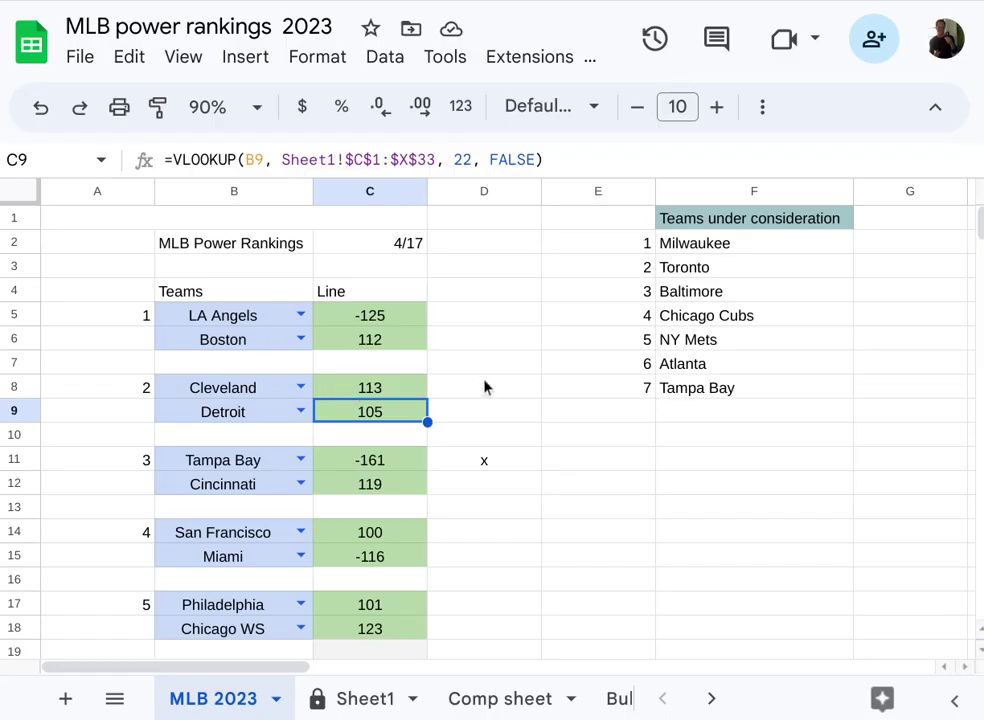
click(480, 389)
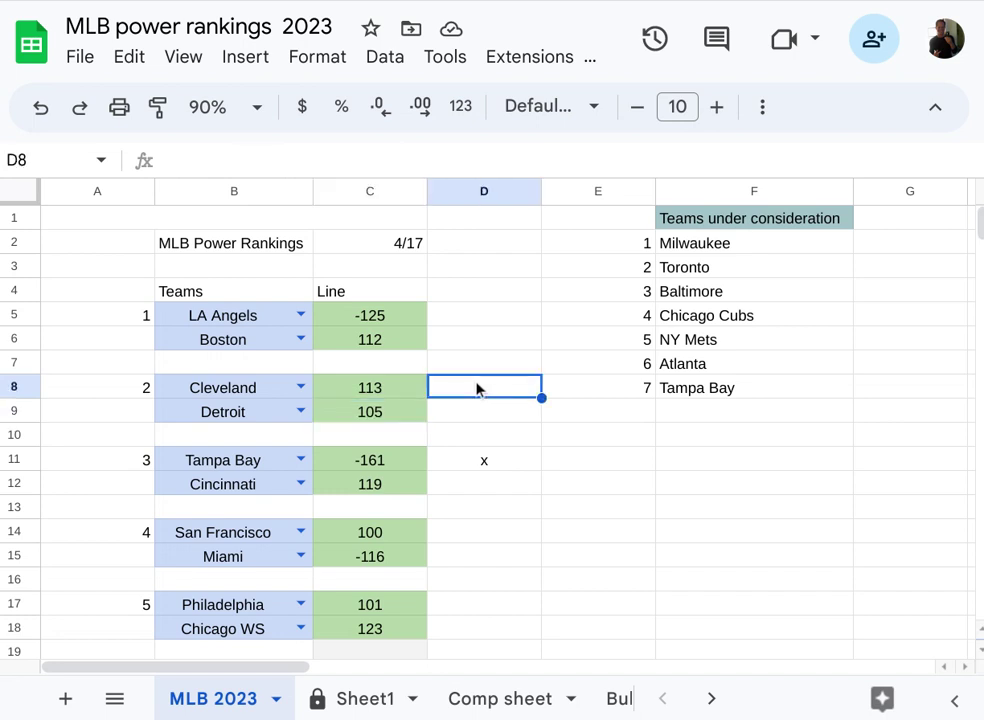
click(275, 391)
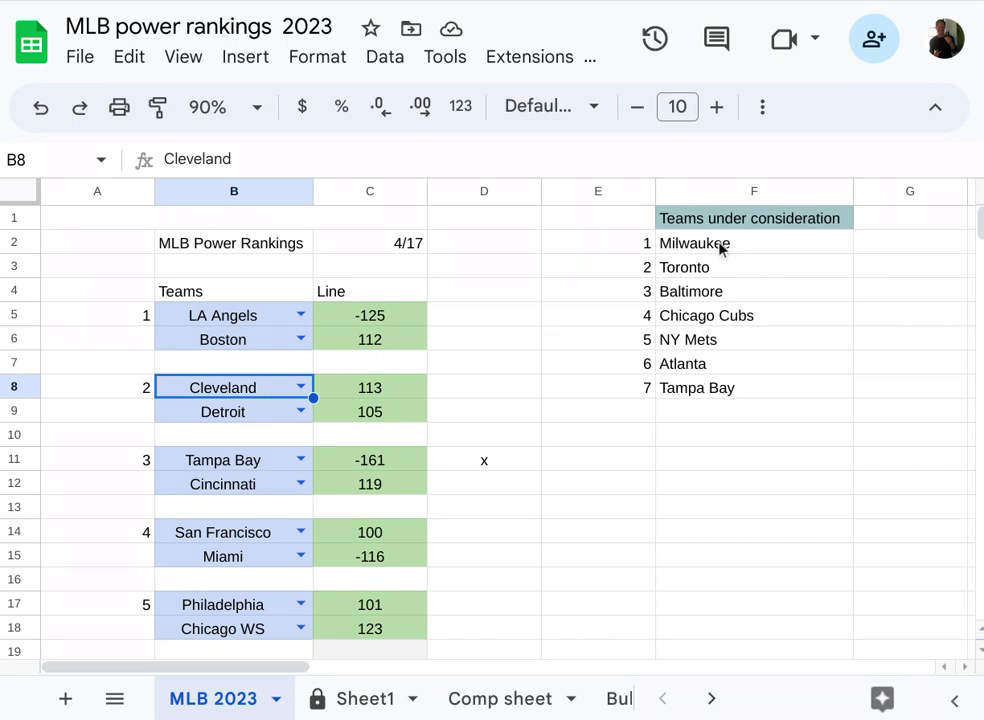
drag(720, 248, 736, 391)
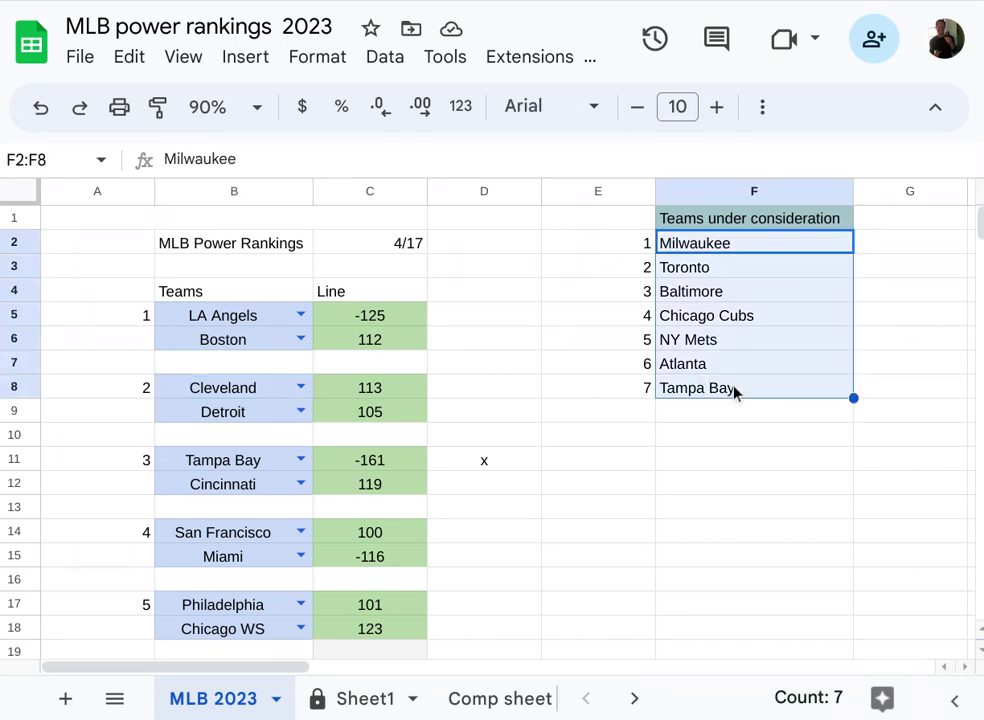
click(292, 411)
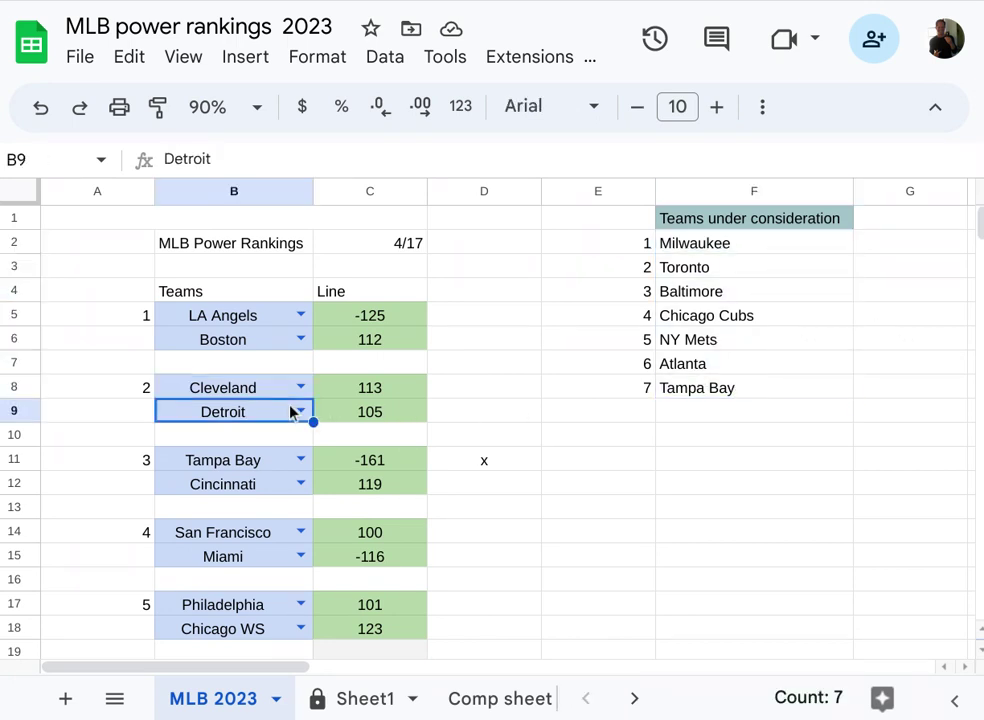
click(249, 395)
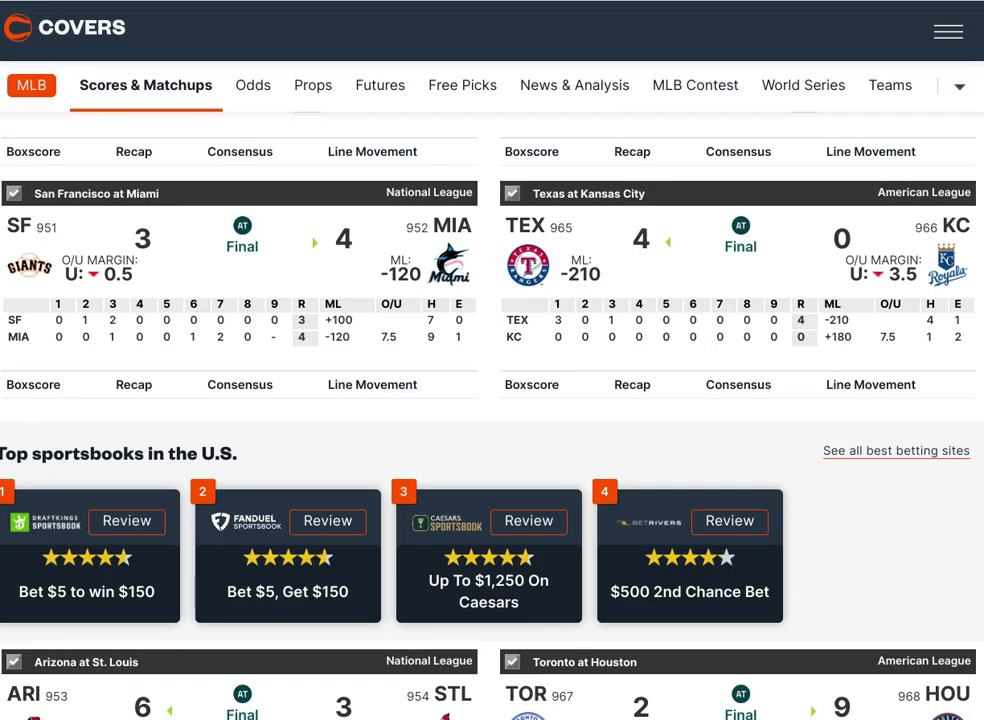
Step: Look through the April 17 MLB scores on Covers down to the NY Mets at LA Dodgers game
scroll(536, 391, down, 3)
scroll(535, 392, down, 10)
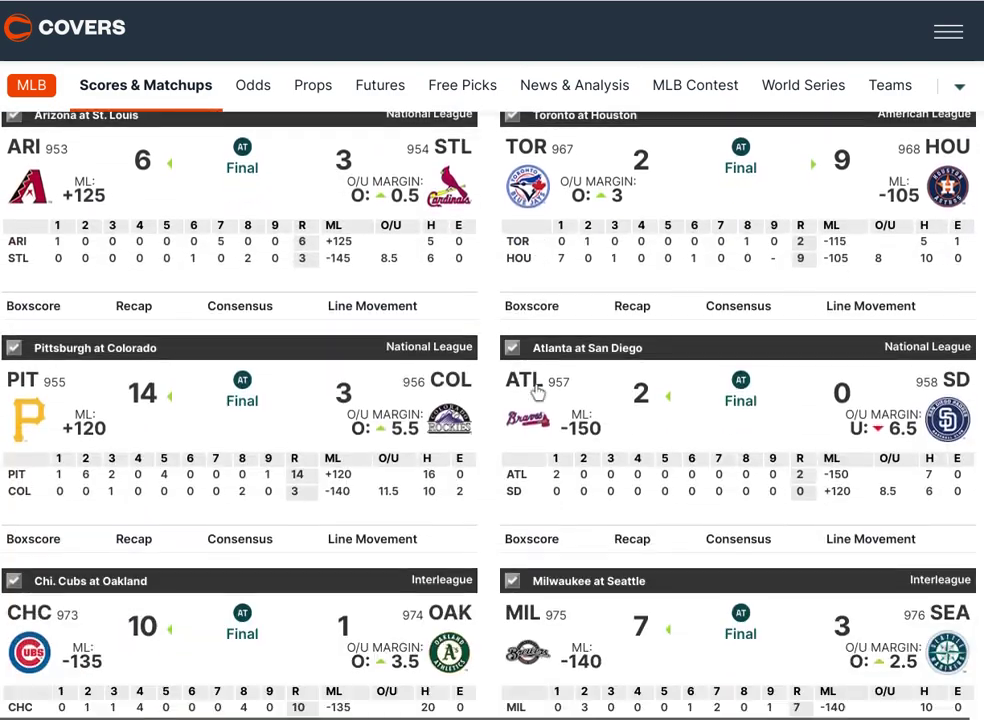
scroll(281, 230, up, 4)
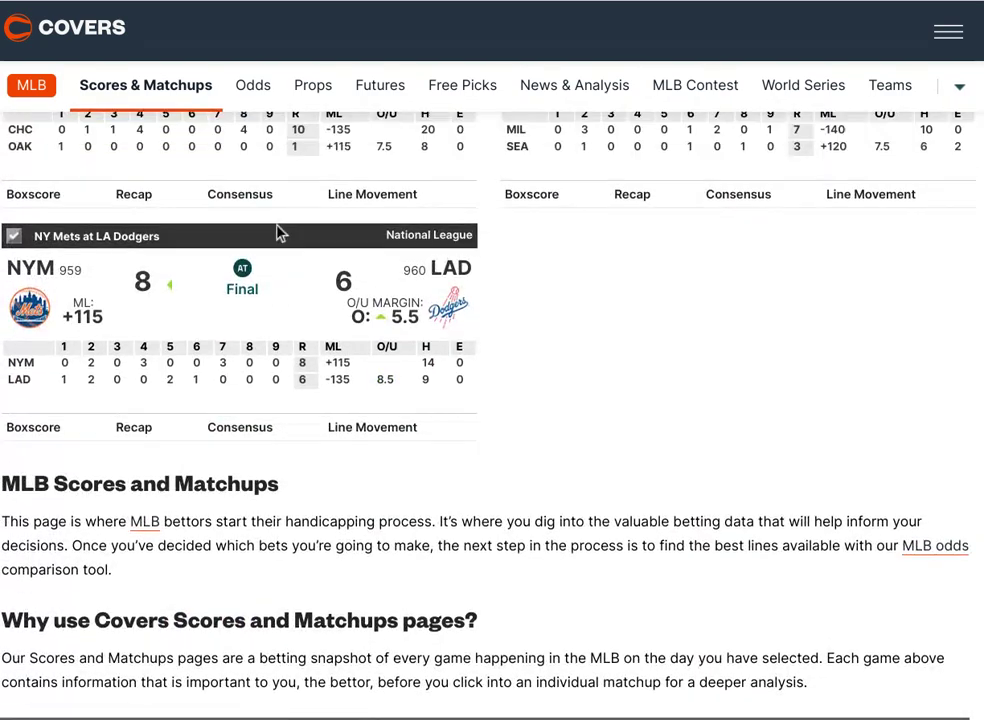
scroll(428, 193, up, 9)
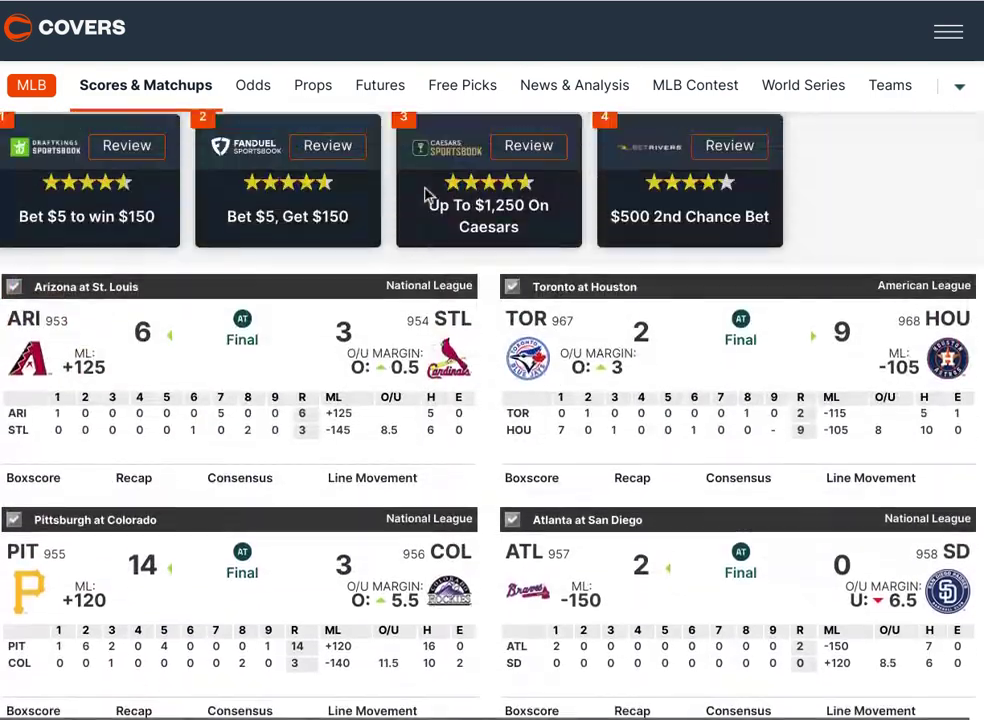
scroll(185, 222, up, 2)
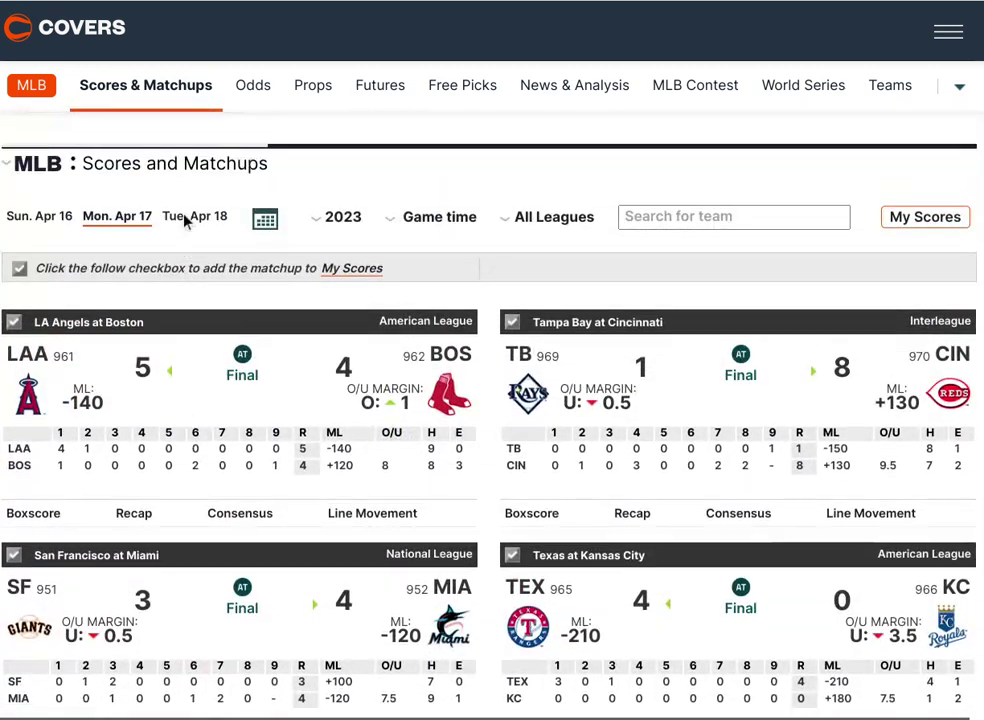
Step: Show the Sunday, April 16 MLB scores on Covers and look through the game results
click(48, 220)
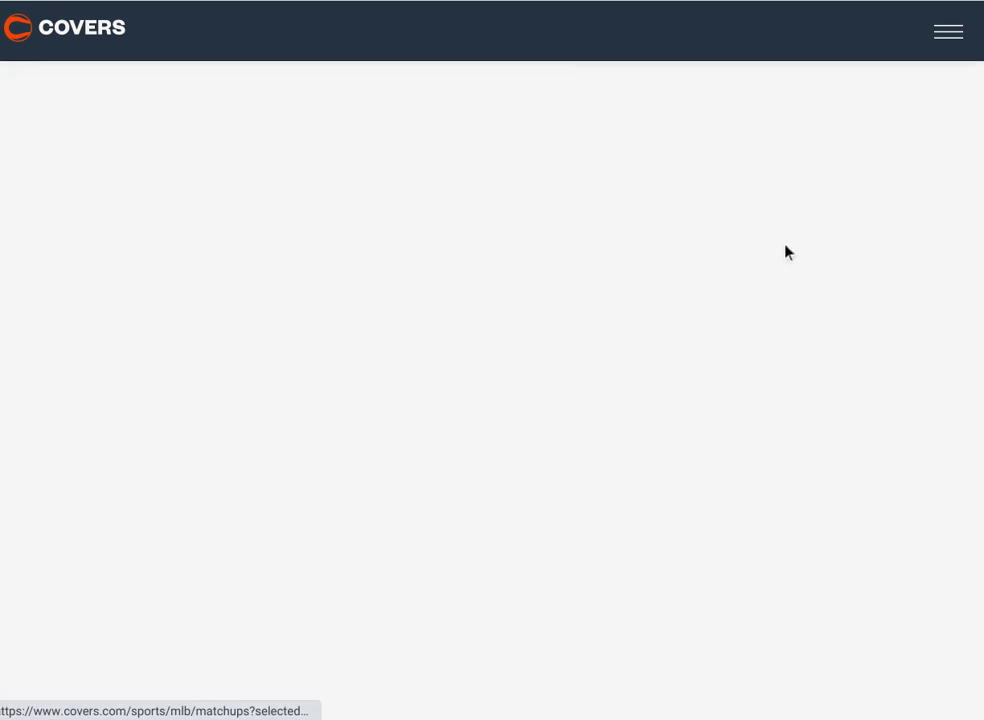
scroll(492, 597, down, 5)
scroll(492, 597, down, 12)
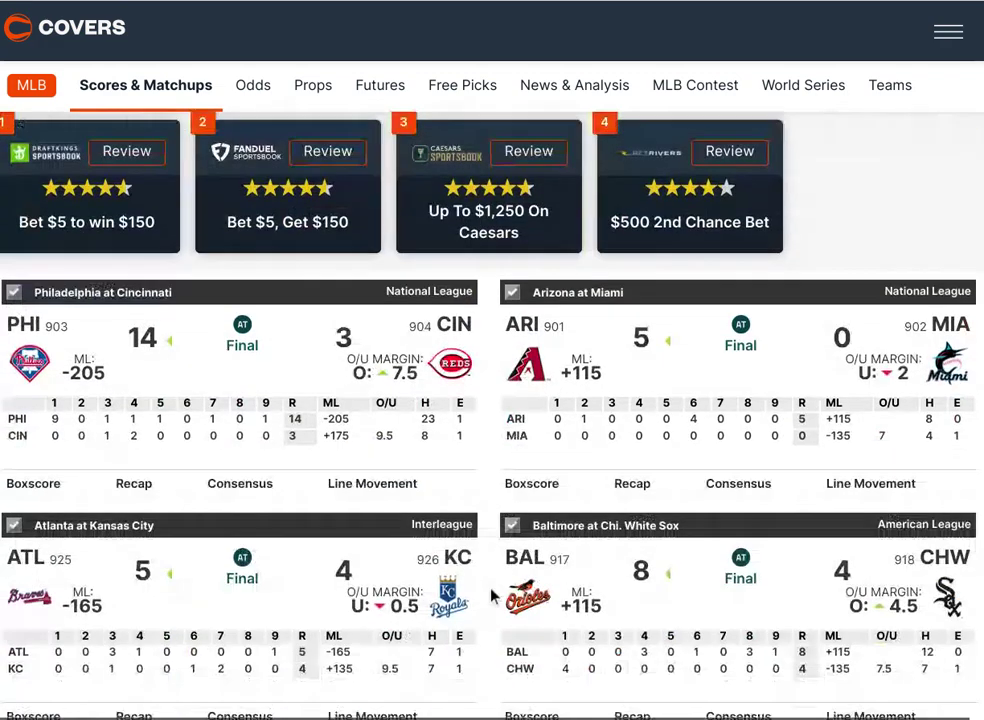
scroll(386, 444, up, 5)
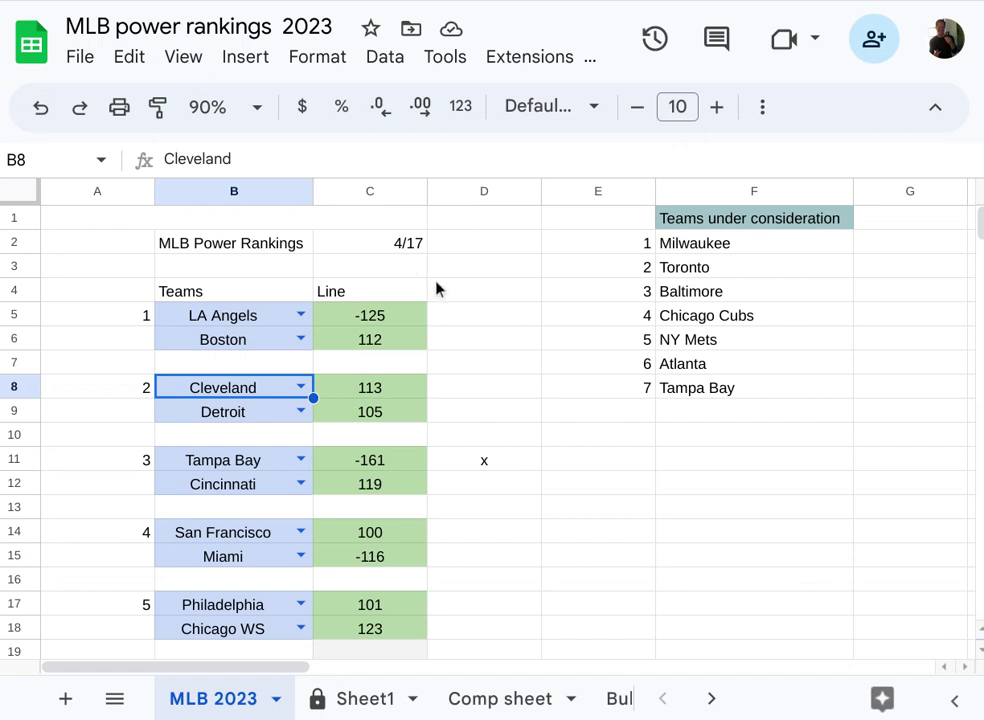
Step: Switch to the MLB power rankings spreadsheet and examine Tampa Bay's line formula in C11 and the mark in D11
click(437, 289)
key(Down)
key(Down)
key(Down)
key(Down)
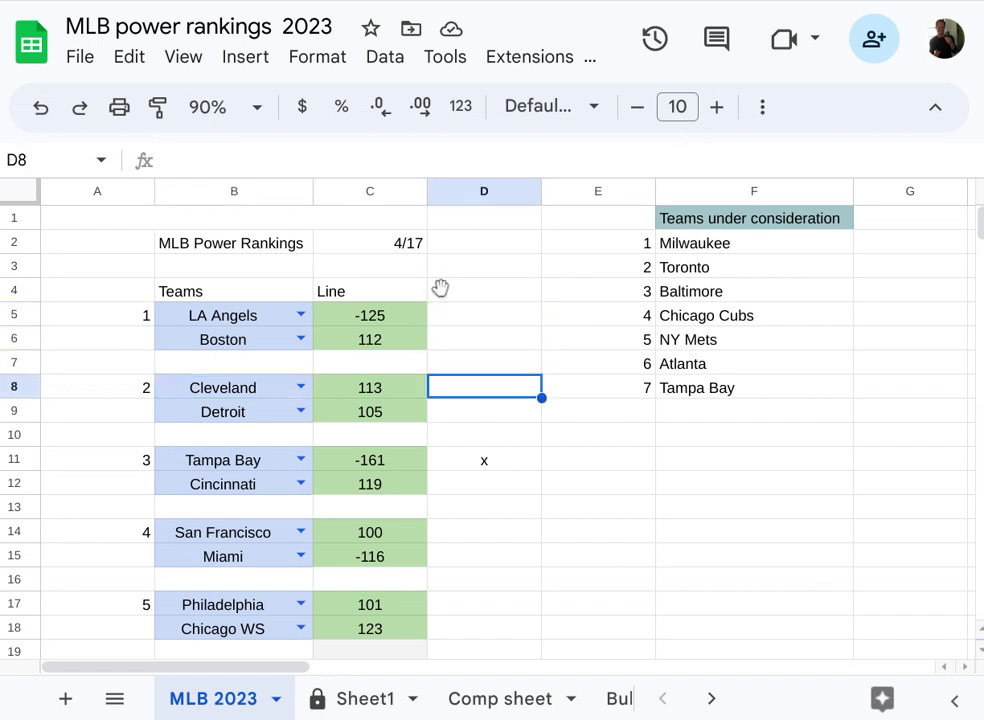
key(Down)
key(Down)
key(Down)
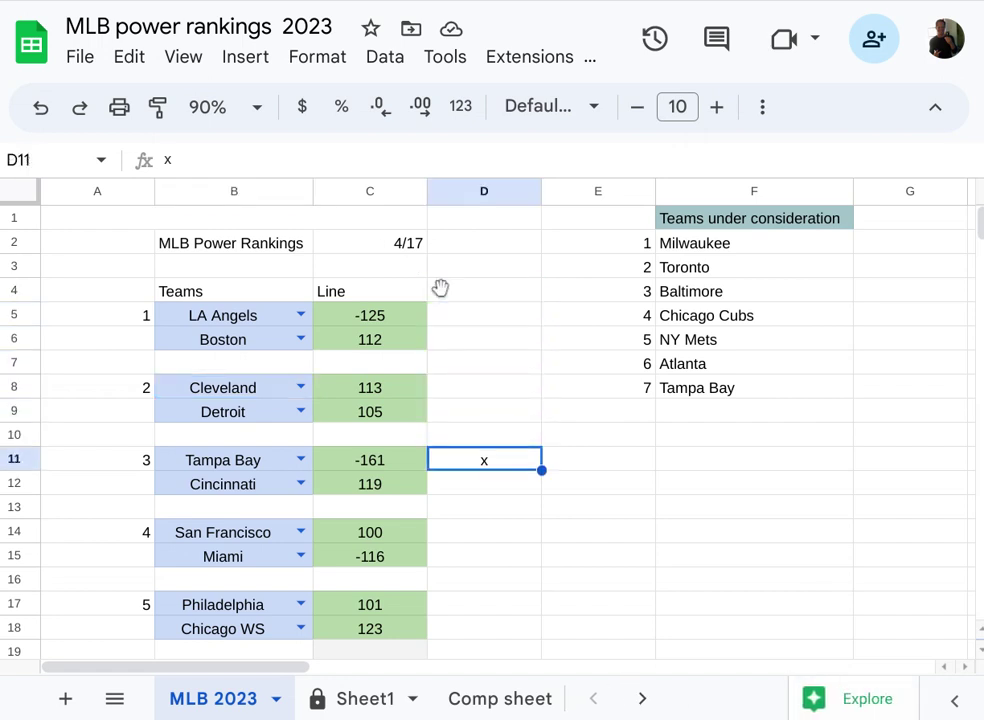
key(Down)
key(Up)
key(Left)
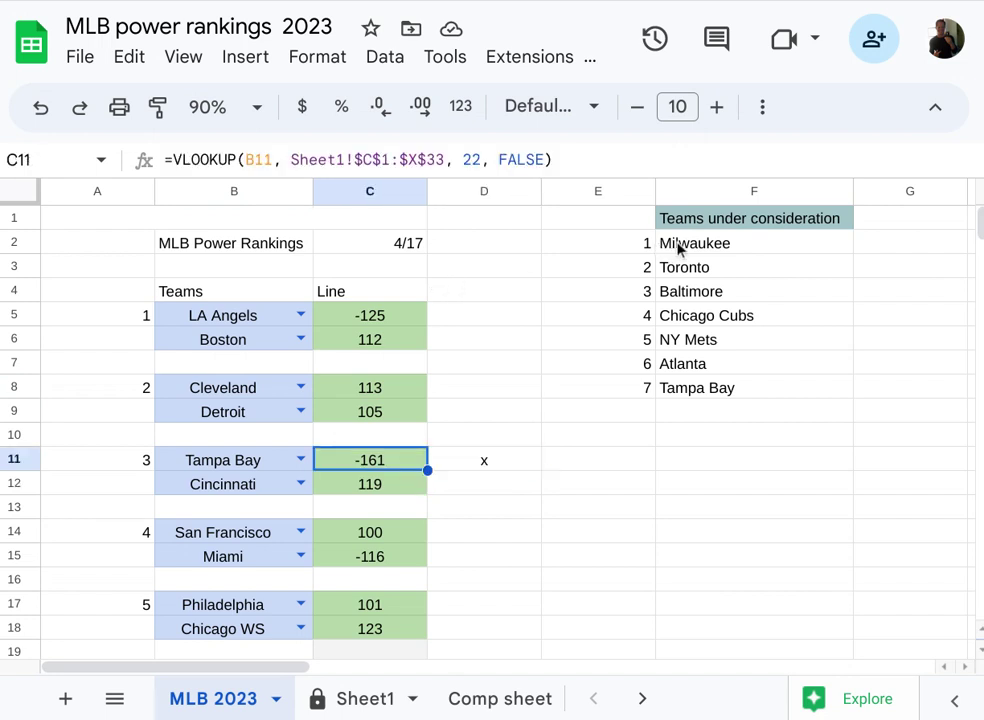
click(460, 470)
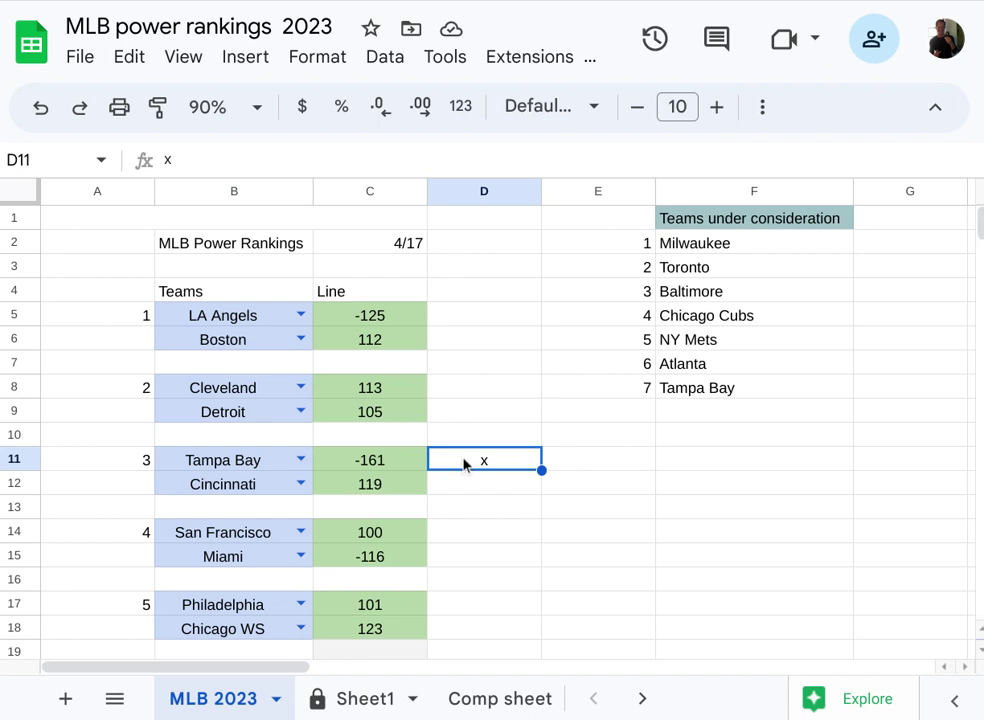
Step: Go down column D from the Tampa Bay and Cincinnati matchup to the Toronto mark in D26
click(486, 516)
key(Down)
key(Up)
key(Up)
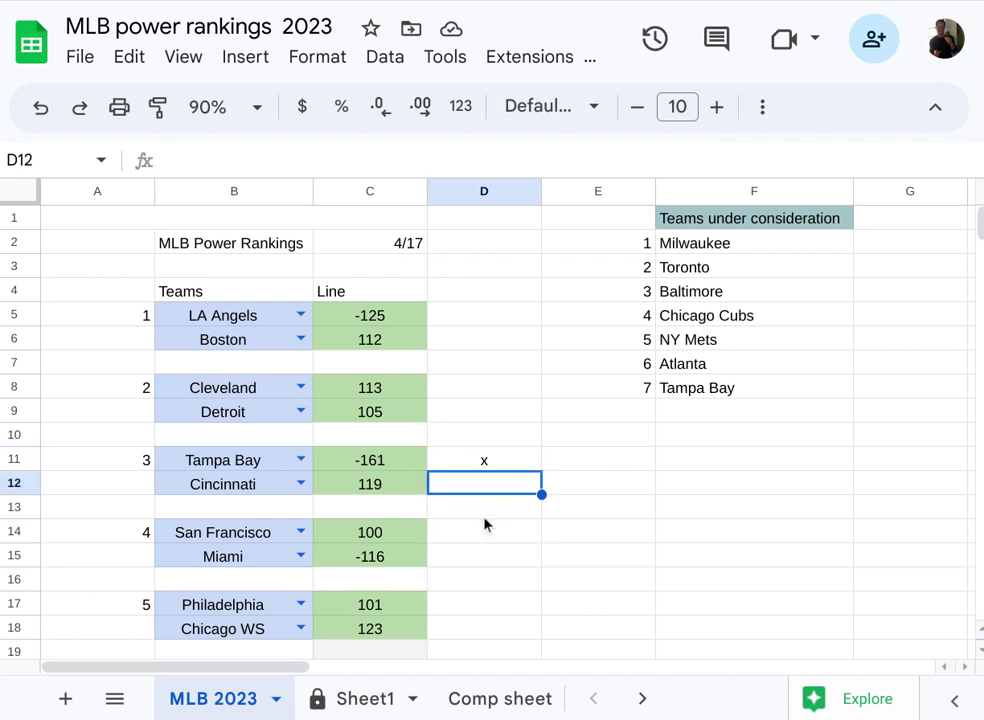
key(Up)
key(Down)
key(Down)
key(Down)
key(Down)
key(Down)
key(Down)
key(Down)
key(Down)
key(Down)
key(Down)
key(Down)
key(Down)
key(Down)
key(Down)
key(Down)
key(Down)
key(Down)
key(Down)
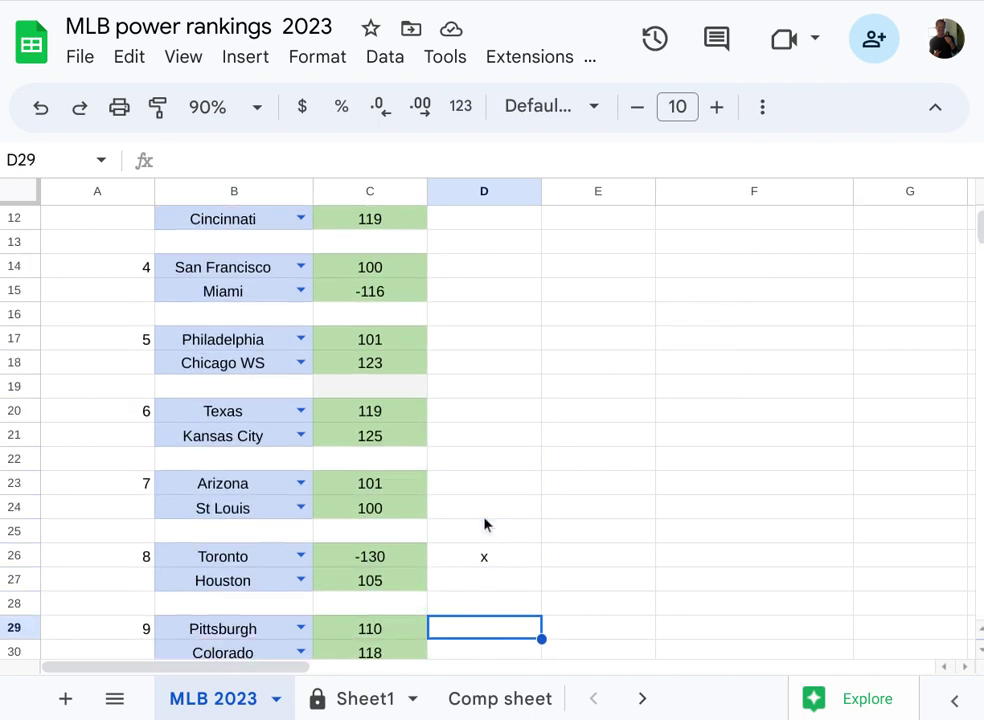
key(Up)
key(Up)
key(Up)
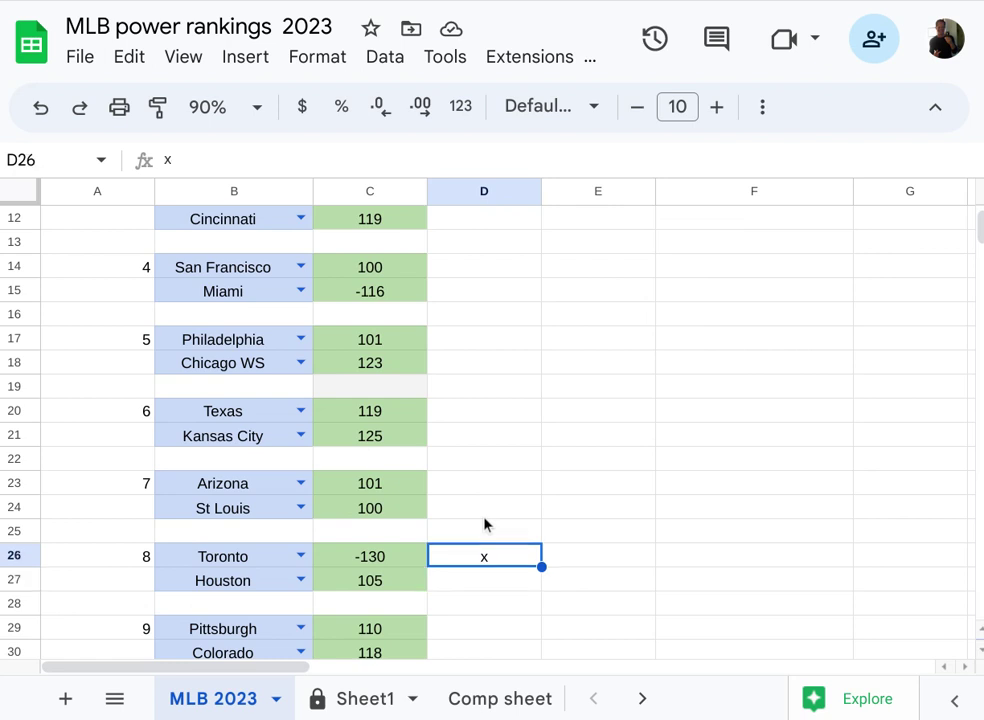
Step: Review the remaining matchups and their column D marks from Toronto and Houston to beyond NY Mets and LA Dodgers
key(Down)
key(Down)
key(Down)
key(Down)
key(Down)
key(Down)
key(Down)
key(Down)
key(Down)
key(Down)
key(Down)
key(Down)
key(Down)
key(Down)
key(Down)
key(Down)
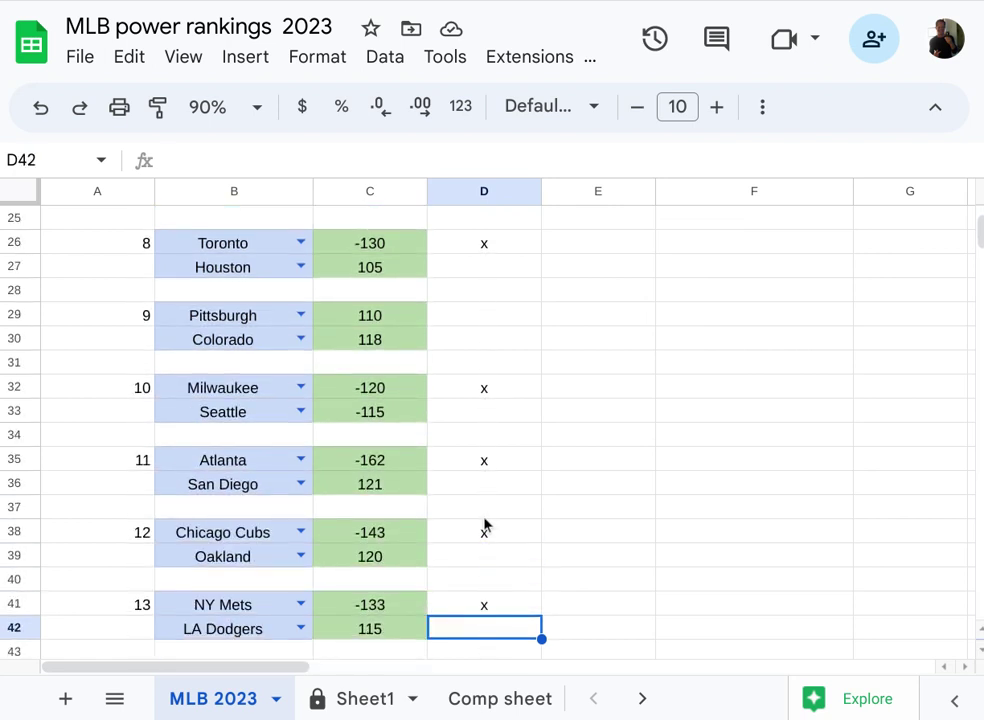
key(Down)
key(Down)
key(Down)
Step: Check the marks for Milwaukee, Atlanta, Chicago Cubs and NY Mets in D32:D41, ending back on Milwaukee's D32
click(464, 322)
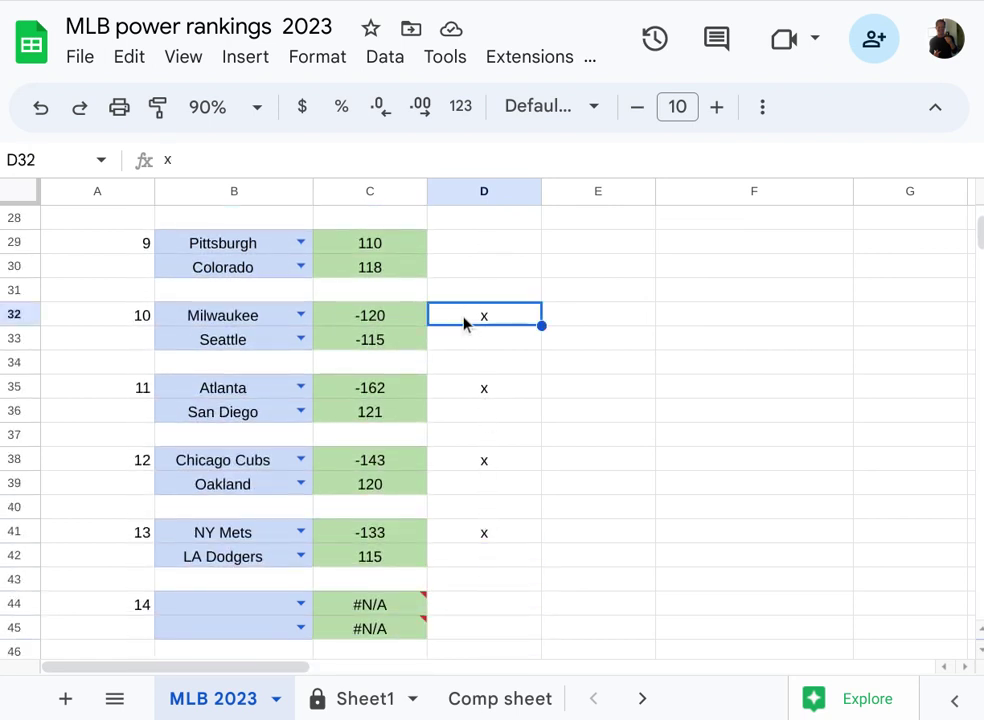
key(Down)
key(Down)
key(Down)
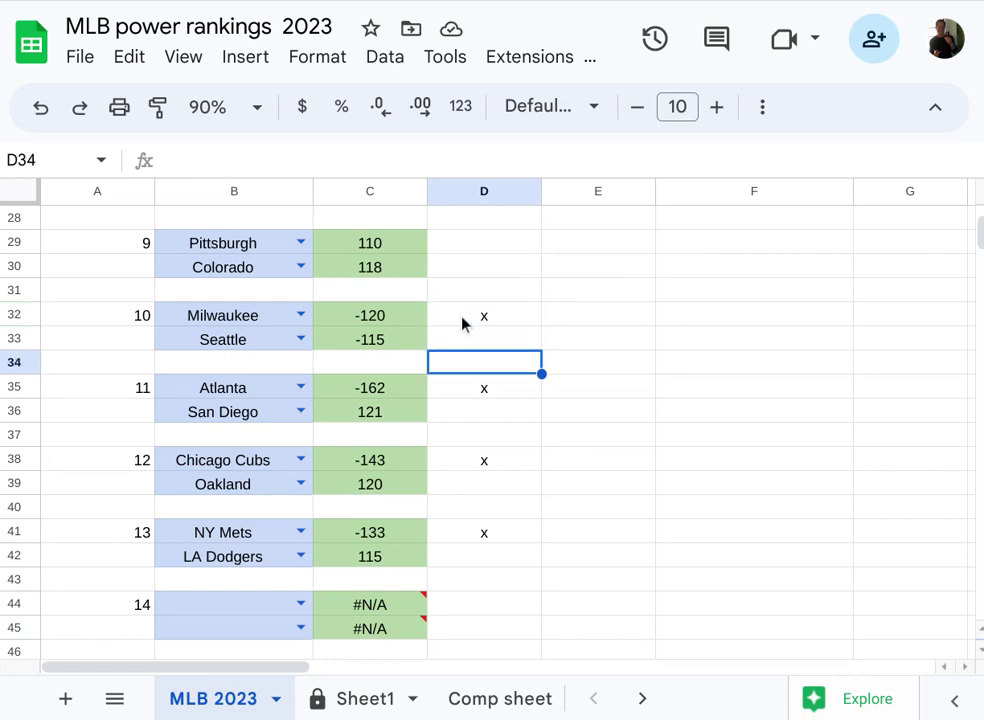
key(Down)
key(Down)
key(Down)
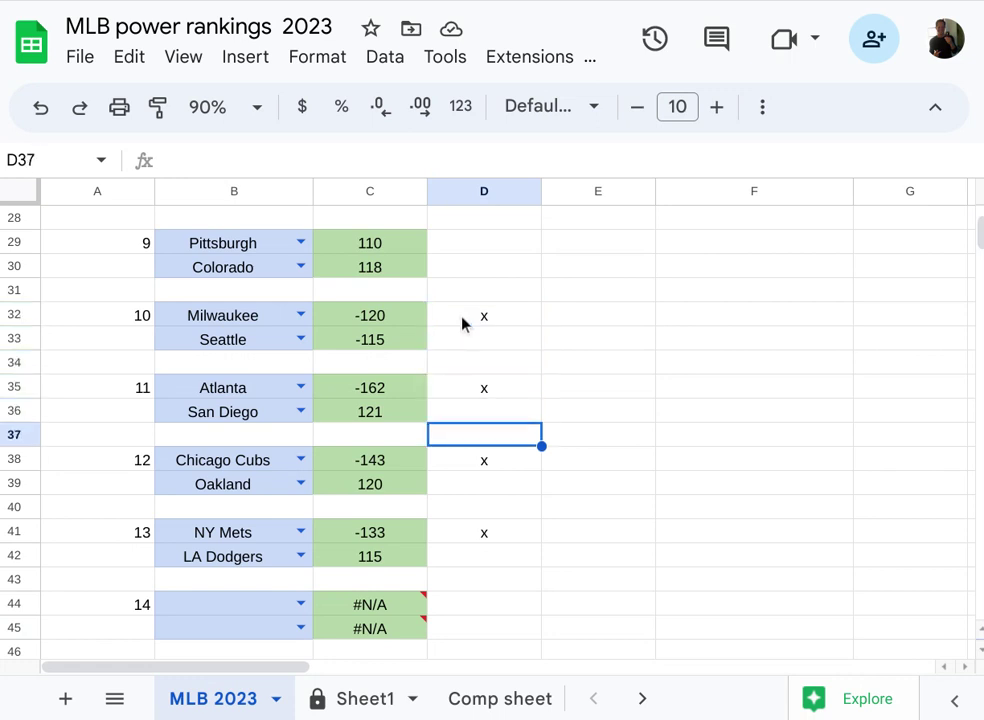
key(Down)
key(Down)
key(Down)
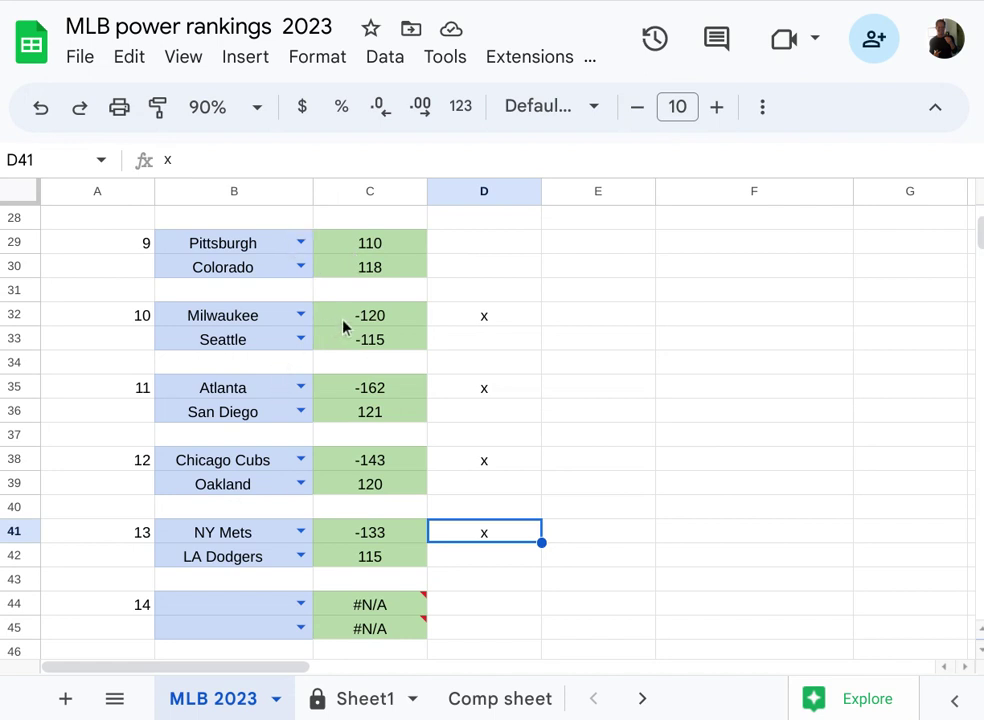
click(461, 322)
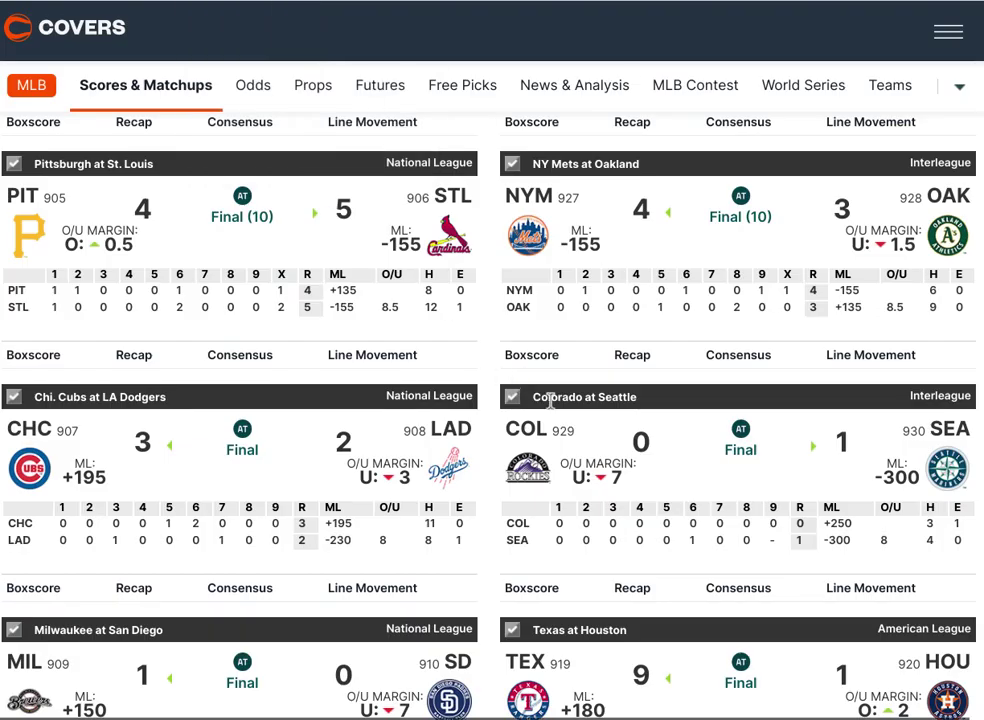
Step: Switch to Covers, look over the April 16 scores, and show the April 17 scores down to Milwaukee at Seattle
scroll(549, 400, down, 3)
scroll(549, 400, up, 4)
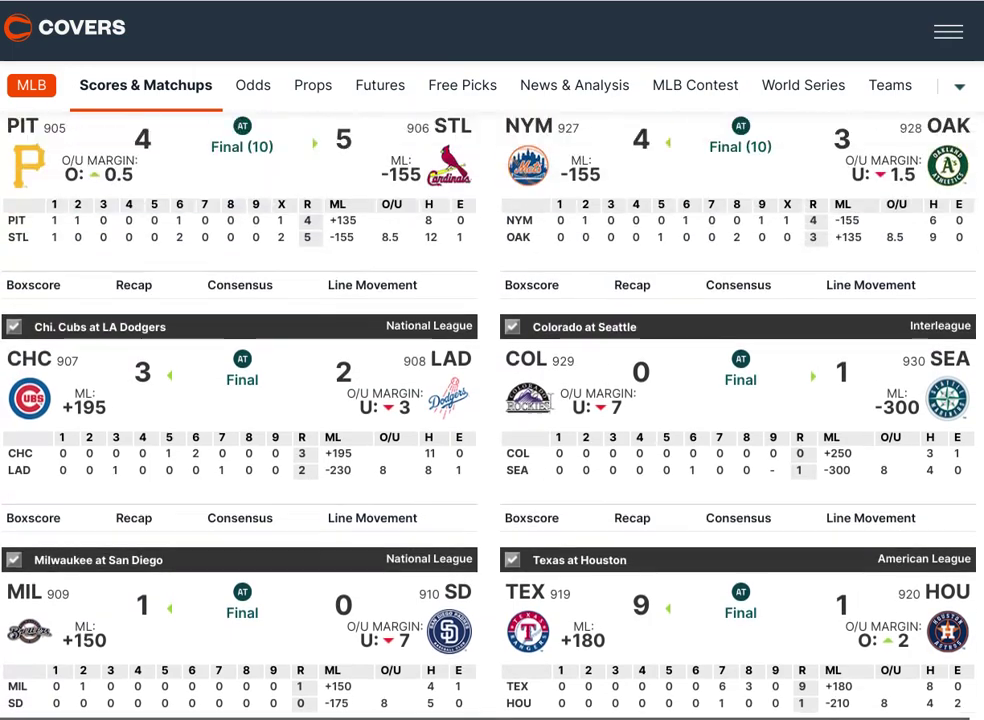
scroll(549, 400, up, 10)
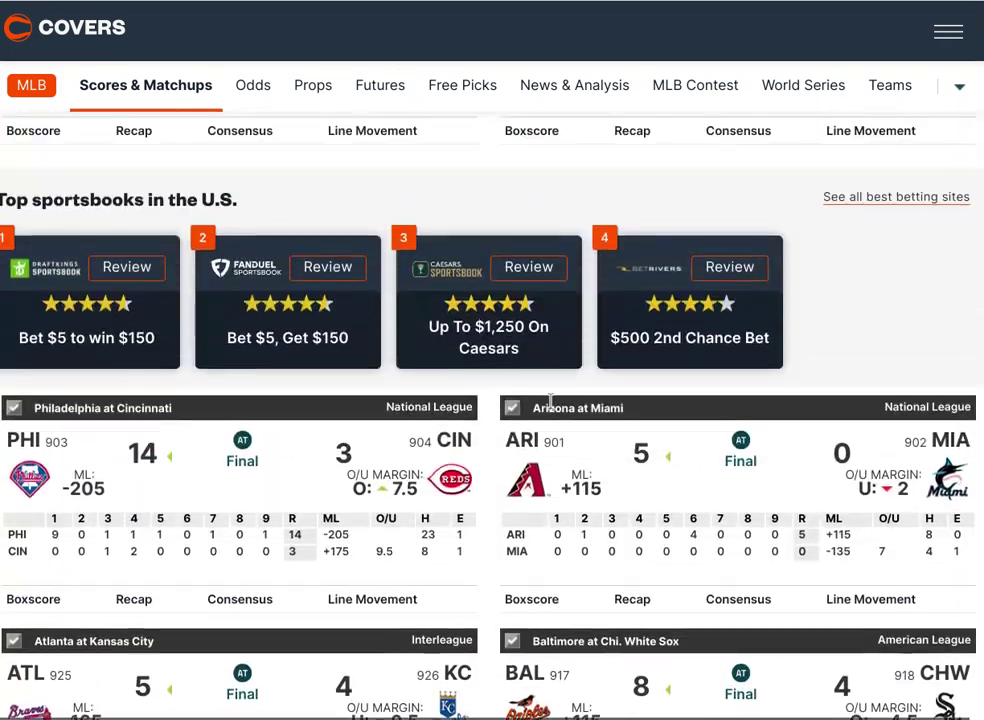
scroll(101, 287, up, 2)
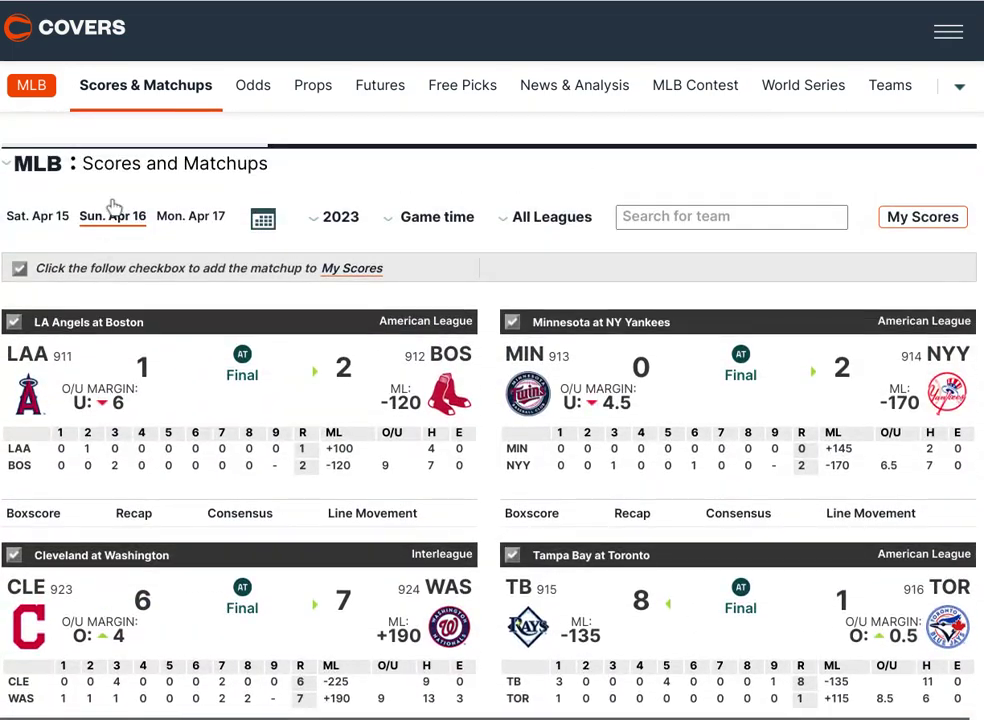
click(168, 222)
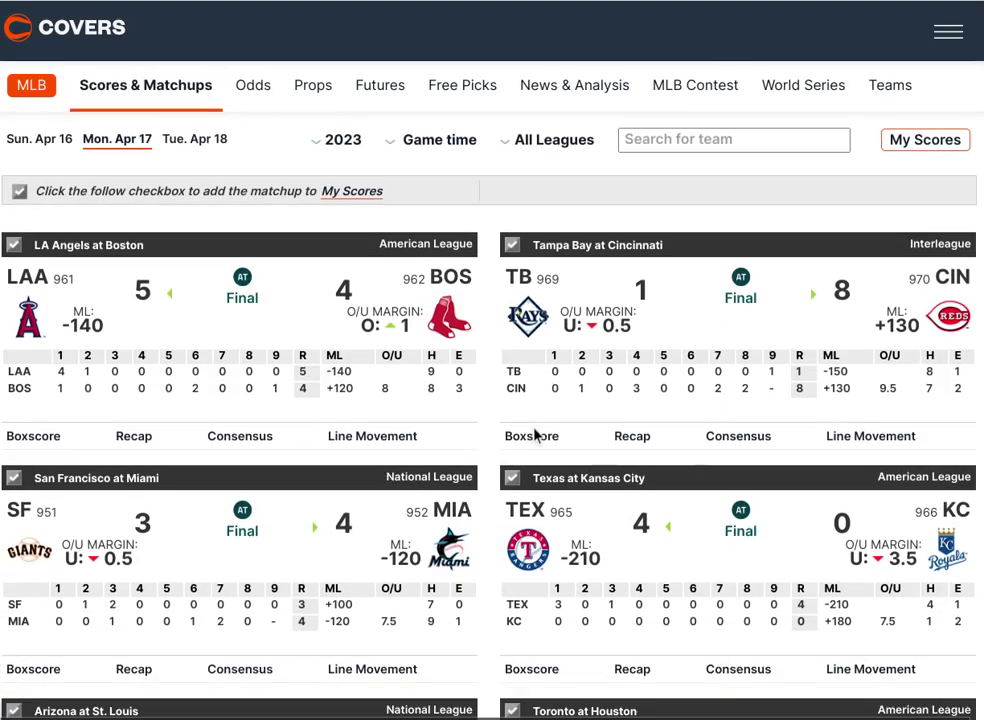
scroll(537, 433, down, 8)
scroll(535, 435, down, 7)
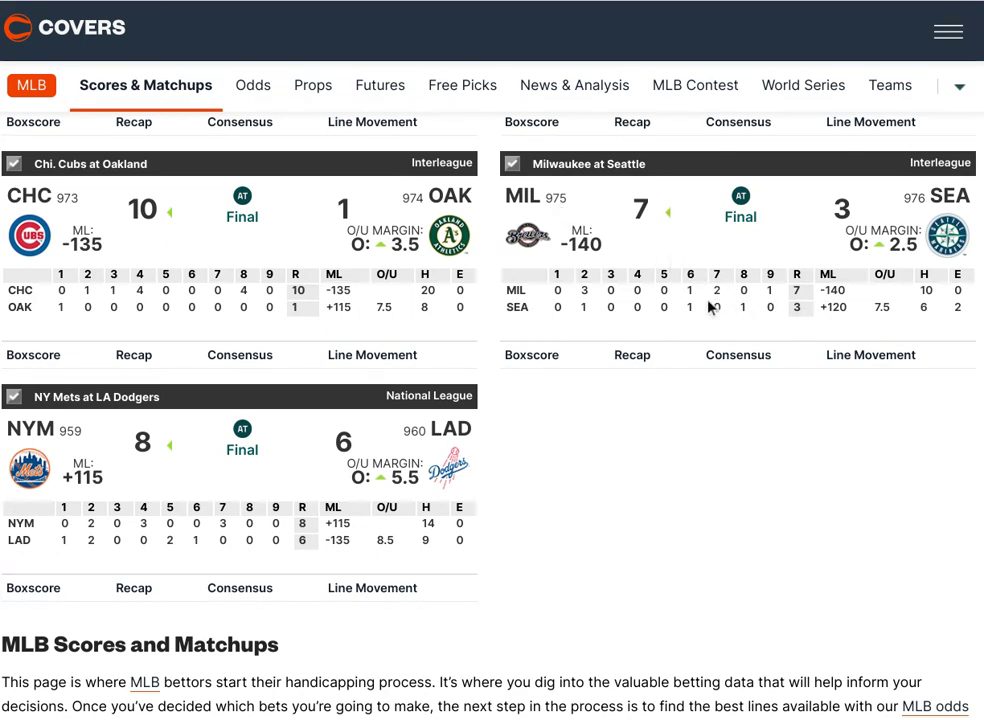
Step: View Seattle's batting and pitching stats in the Milwaukee at Seattle box score, and return to the April 17 scores
click(549, 348)
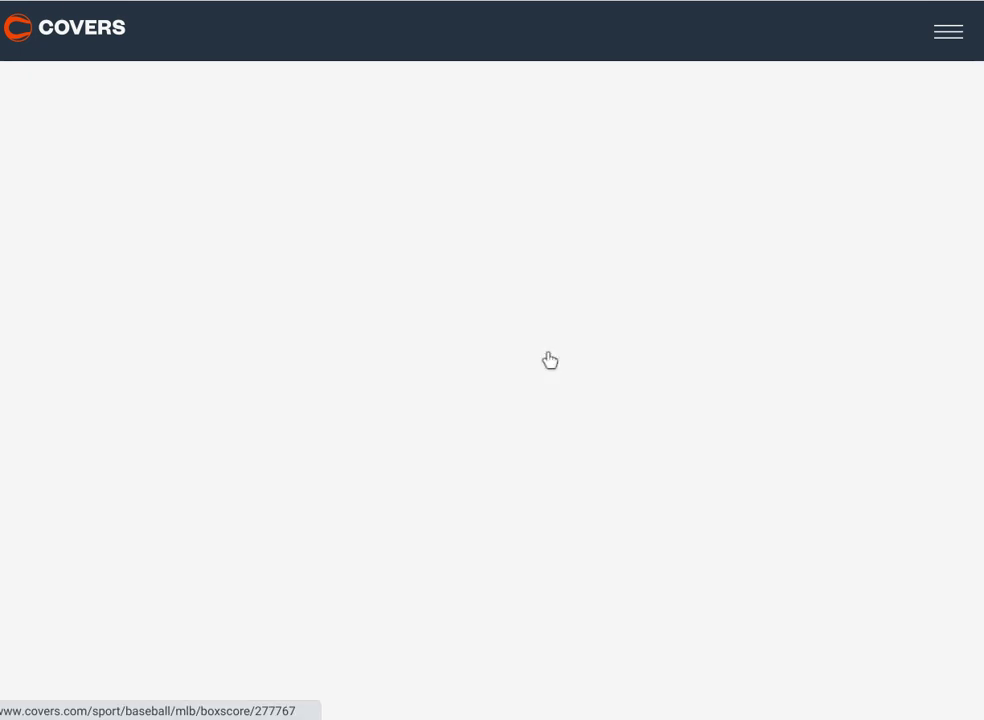
scroll(275, 474, down, 5)
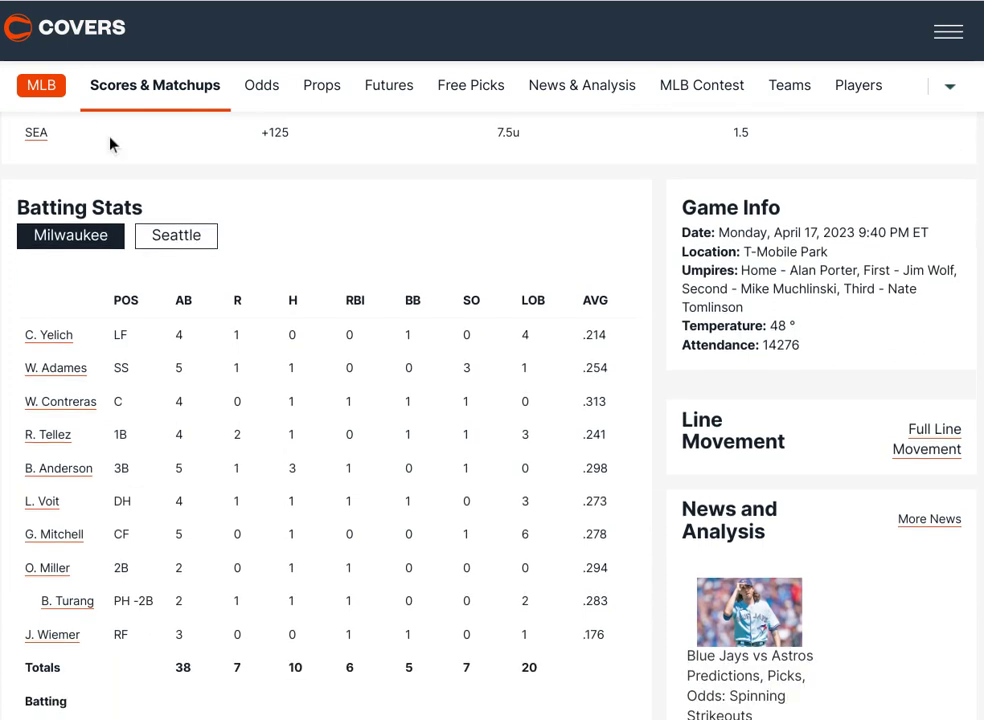
click(180, 240)
scroll(180, 248, down, 6)
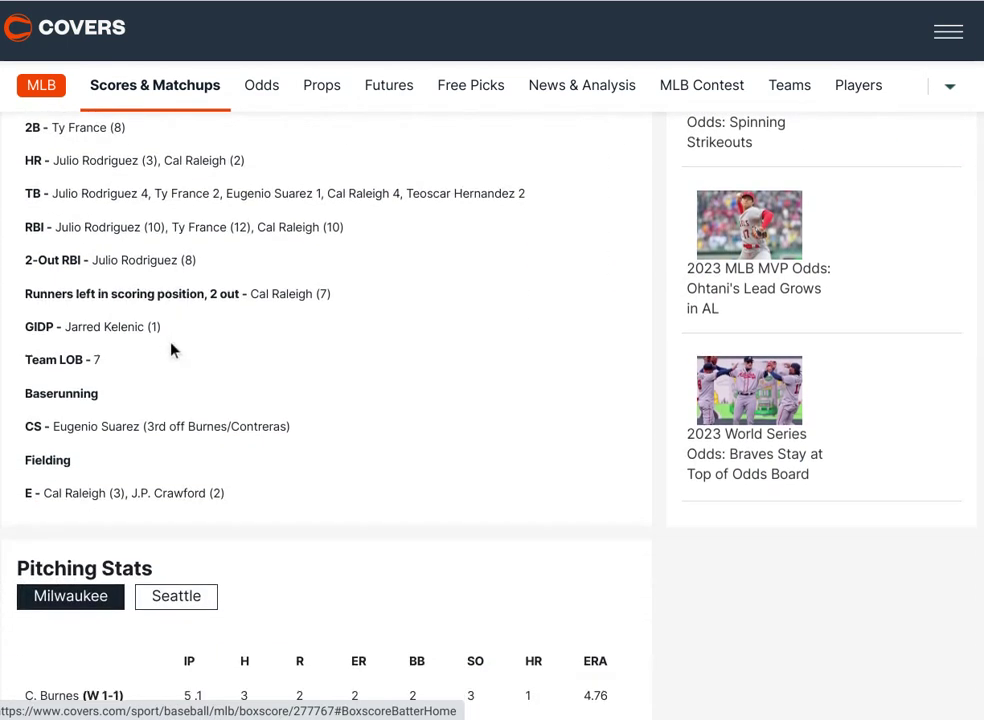
click(182, 368)
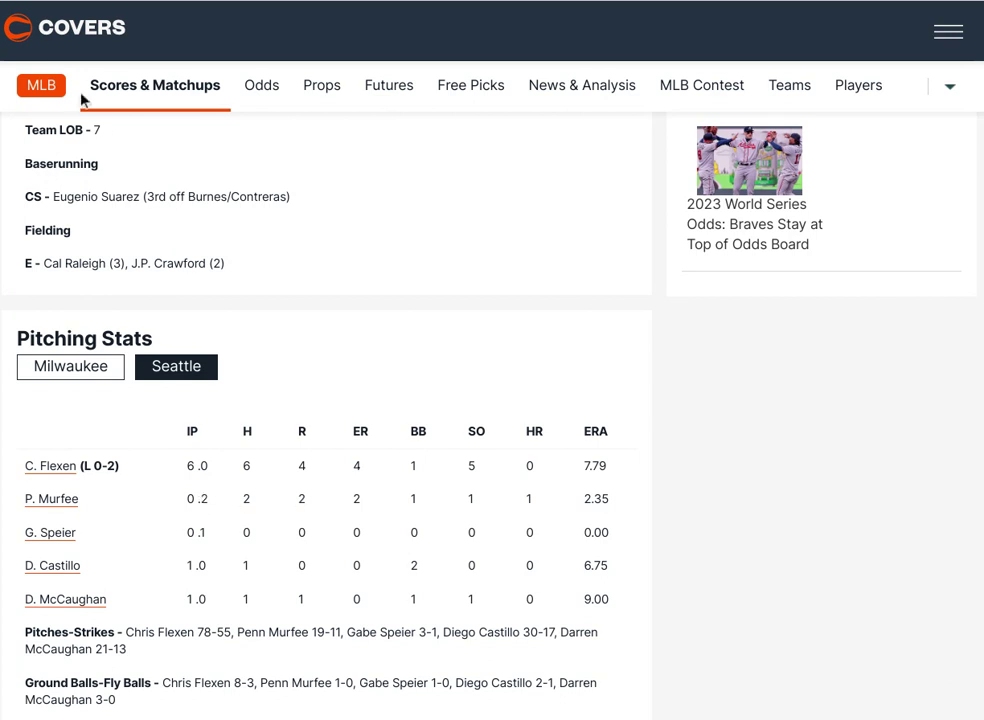
key(alt+Left)
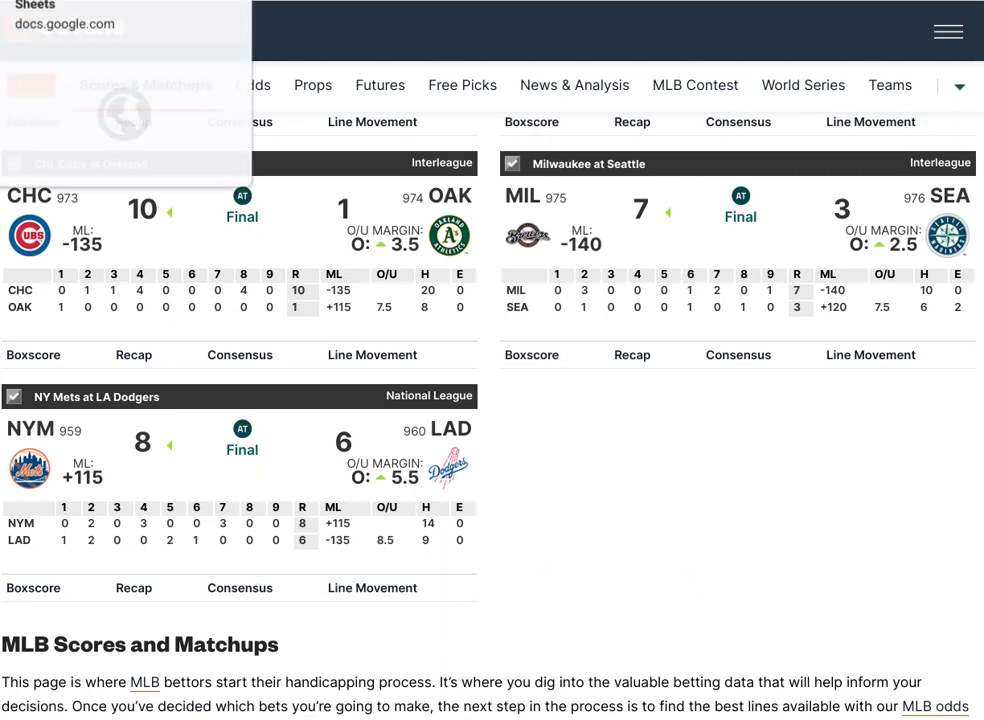
Step: Compare the spreadsheet's NY Mets and LA Dodgers matchup marked in D41 with the game's line movement on Covers, and return to the scores
click(60, 2)
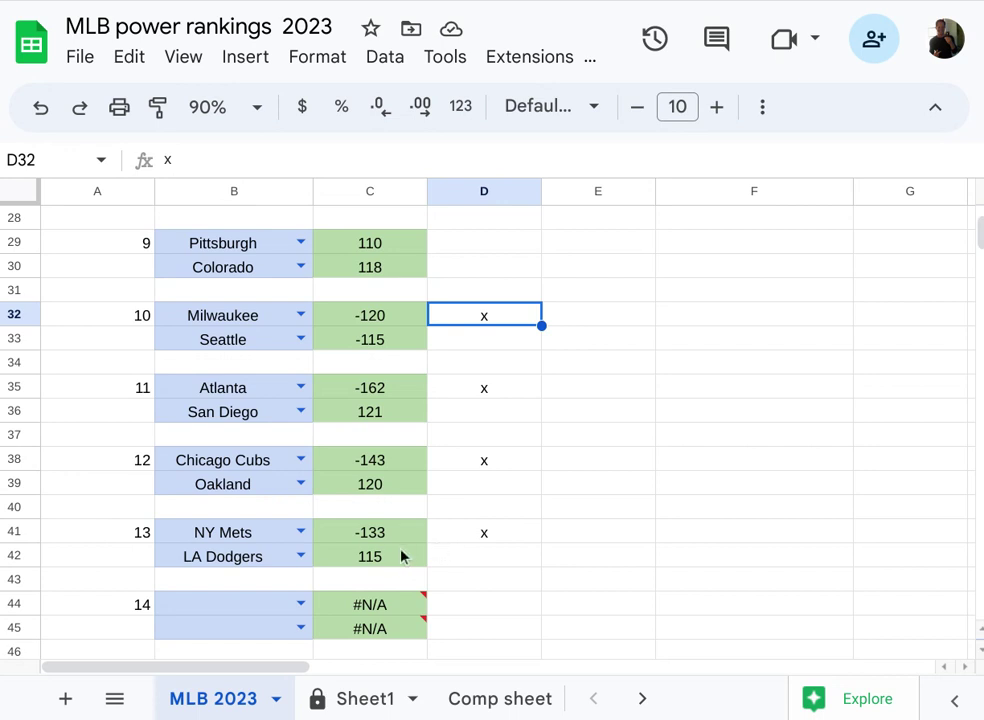
click(450, 540)
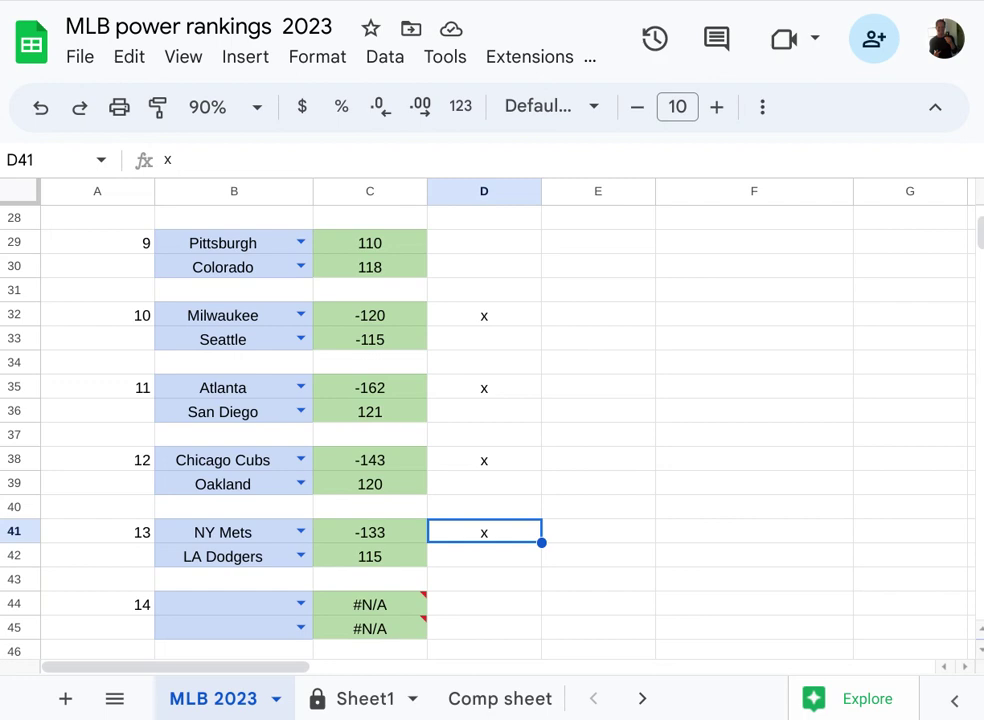
click(230, 2)
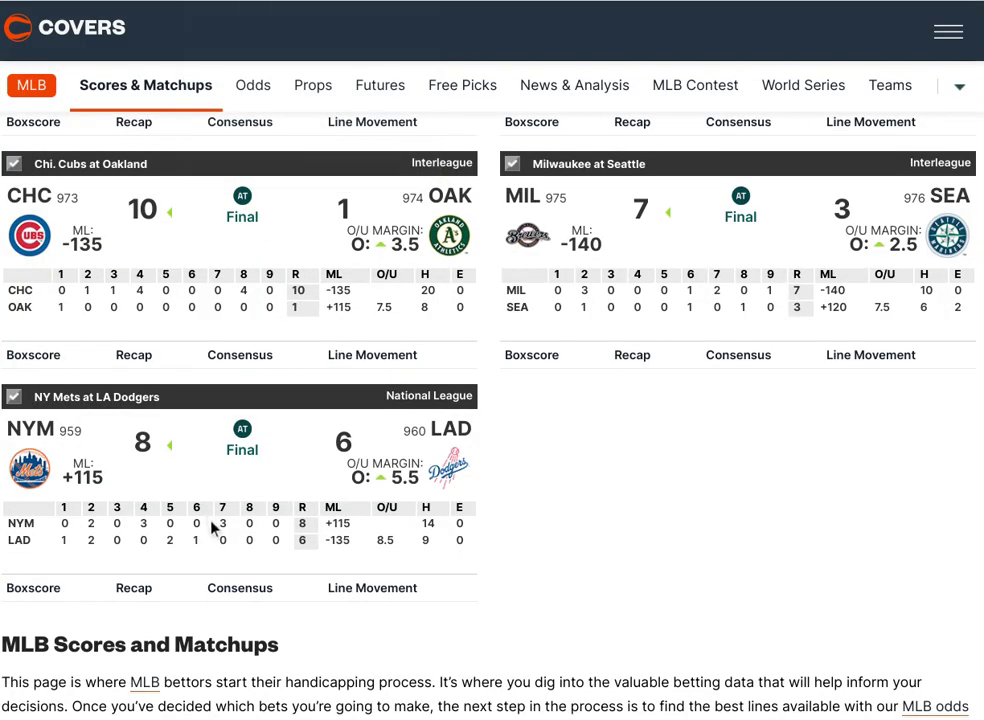
click(345, 588)
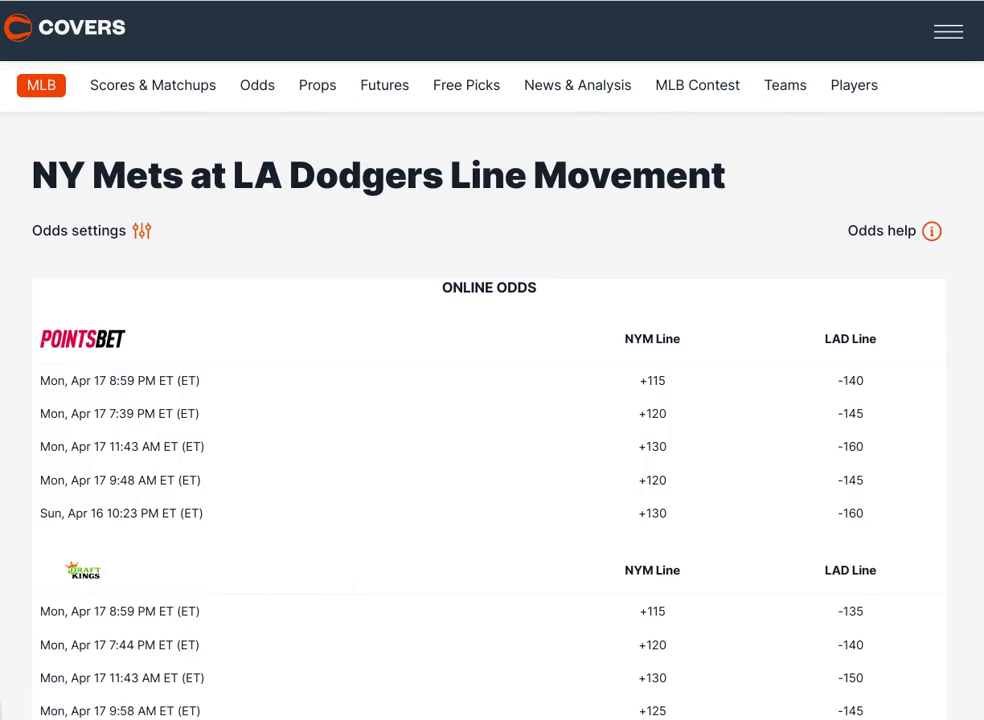
key(alt+Left)
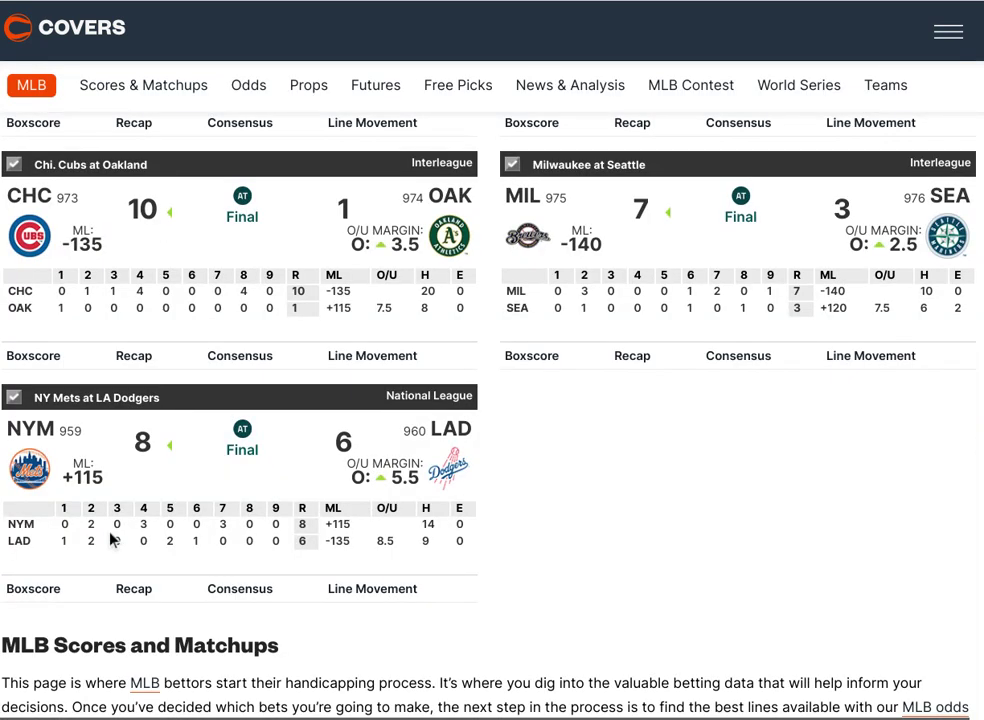
Step: View the batting stats and LA Dodgers pitching stats in the NY Mets at LA Dodgers box score, and return to the scores
click(25, 594)
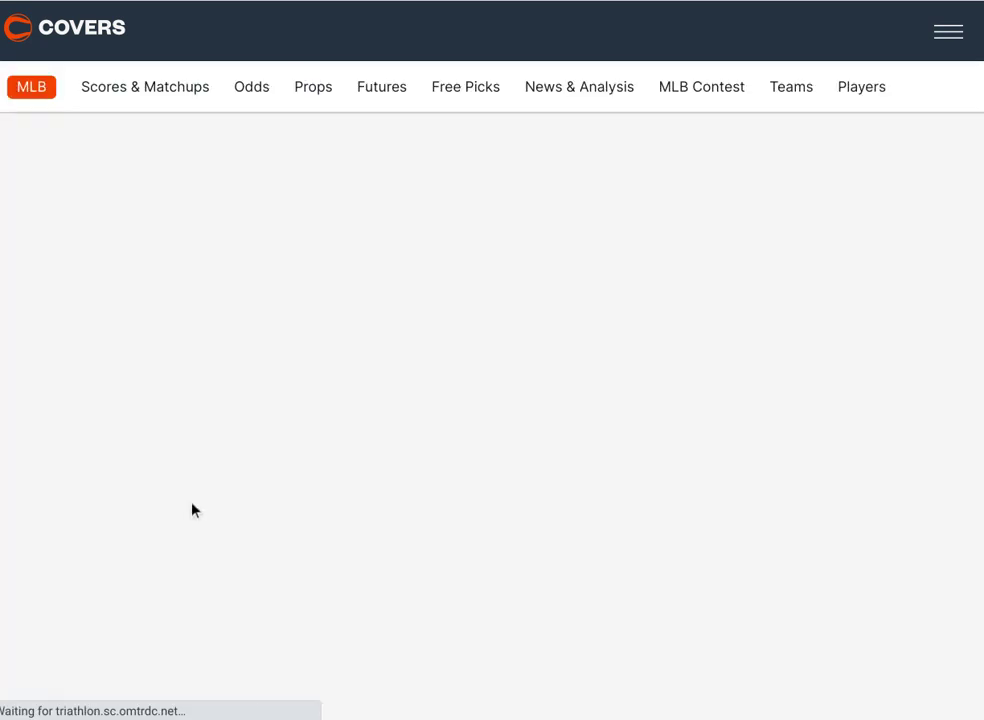
scroll(191, 505, down, 3)
scroll(191, 393, down, 2)
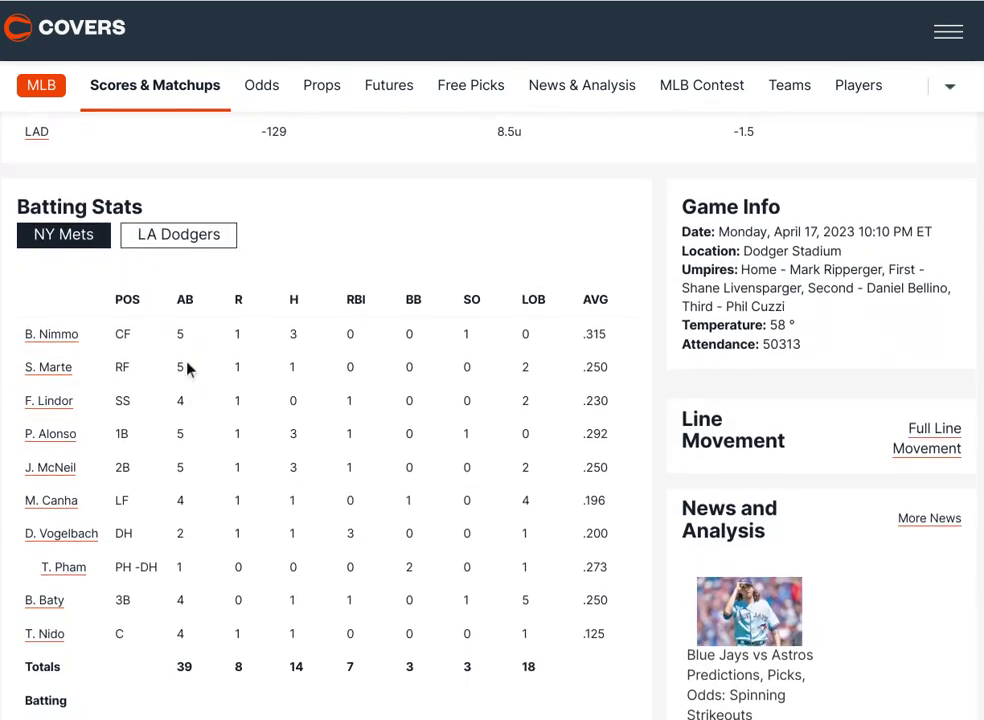
scroll(189, 378, down, 10)
scroll(189, 380, down, 1)
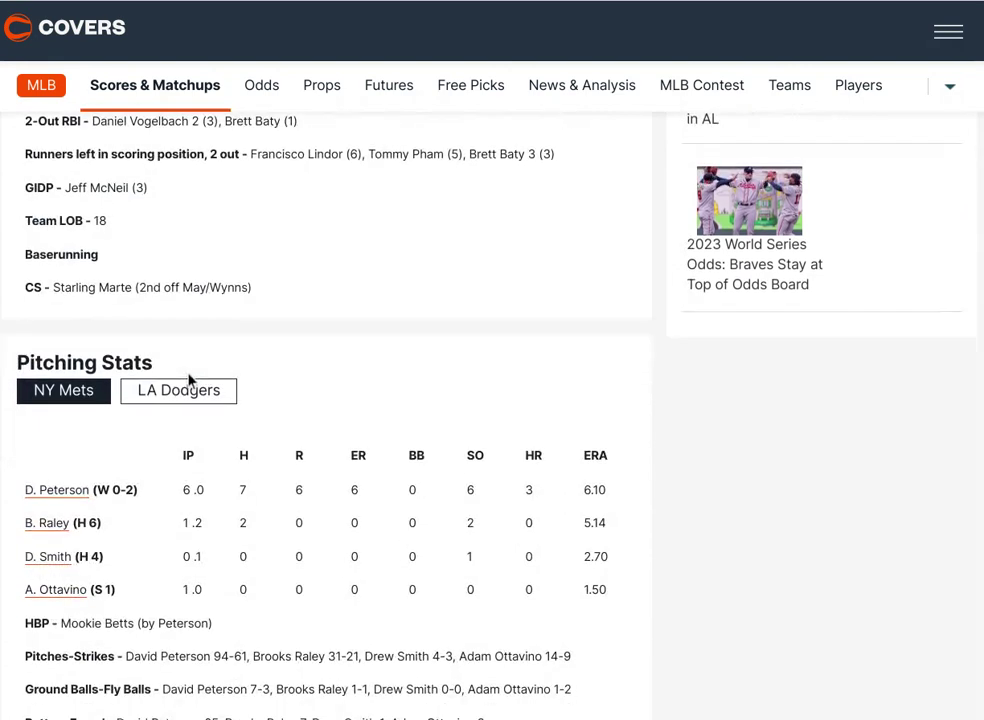
click(182, 358)
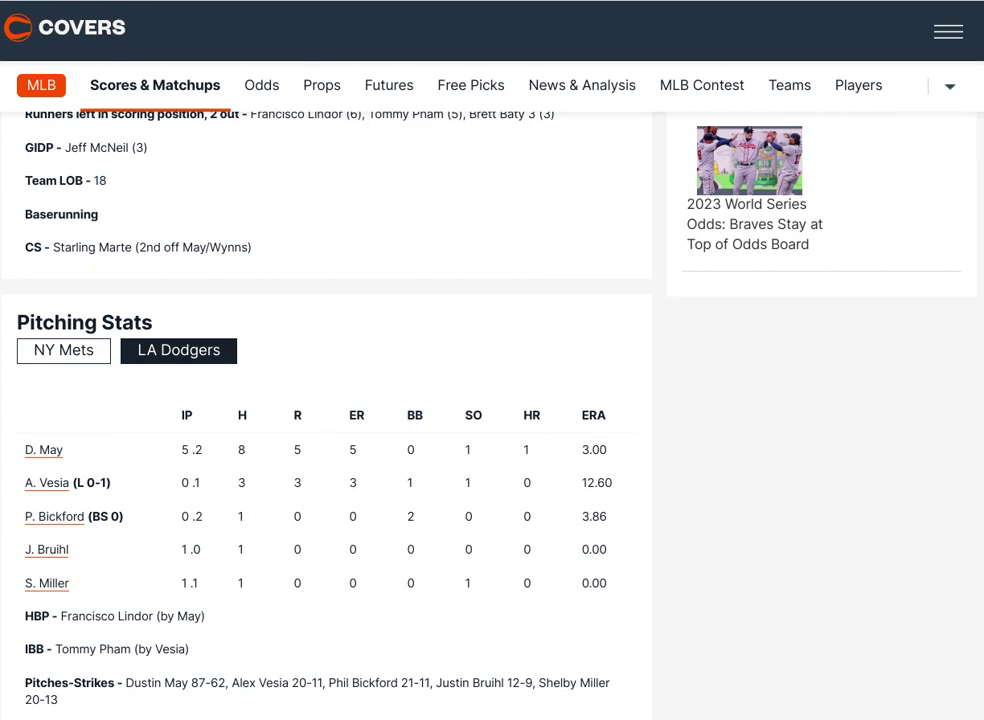
key(alt+Left)
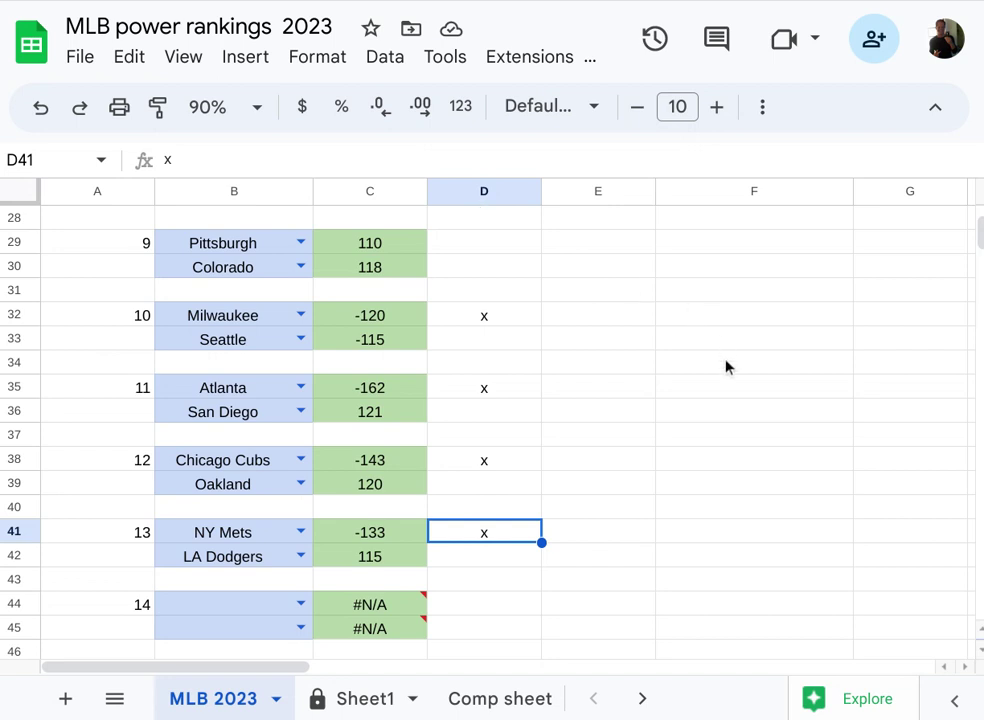
Step: Switch to the spreadsheet and look over the matchups from D29 up to the list's start, ending on D5 beside LA Angels
click(450, 250)
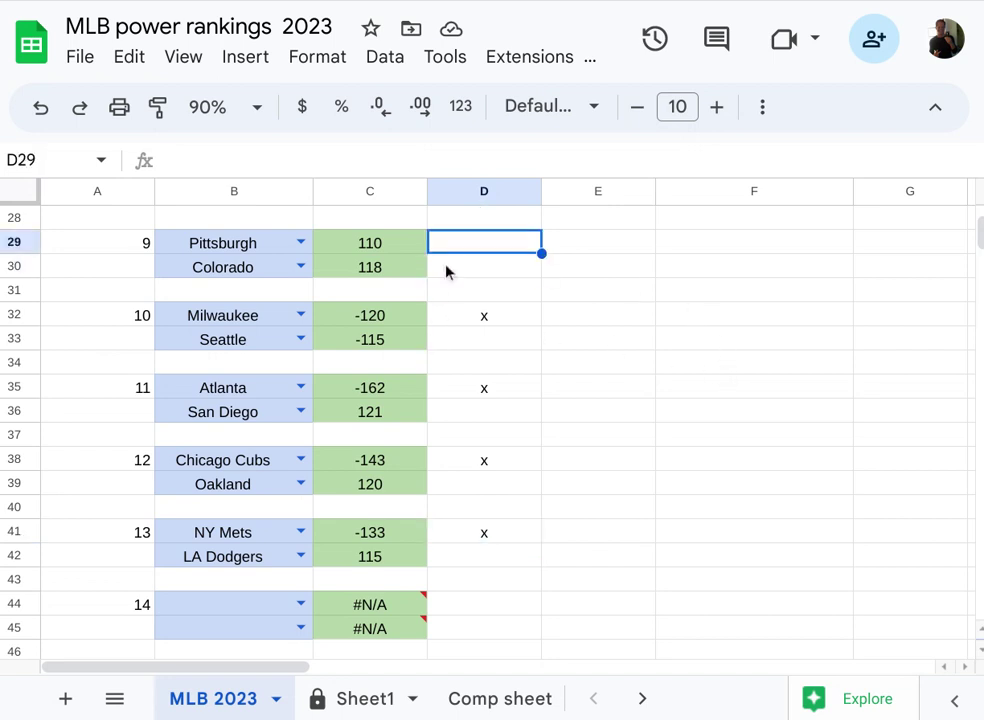
key(Up)
key(Up)
key(Up)
key(Up)
key(Up)
key(Up)
key(Up)
key(Up)
key(Up)
key(Up)
key(Up)
key(Up)
key(Up)
key(Up)
key(Up)
key(Up)
key(Up)
key(Up)
key(Up)
key(Up)
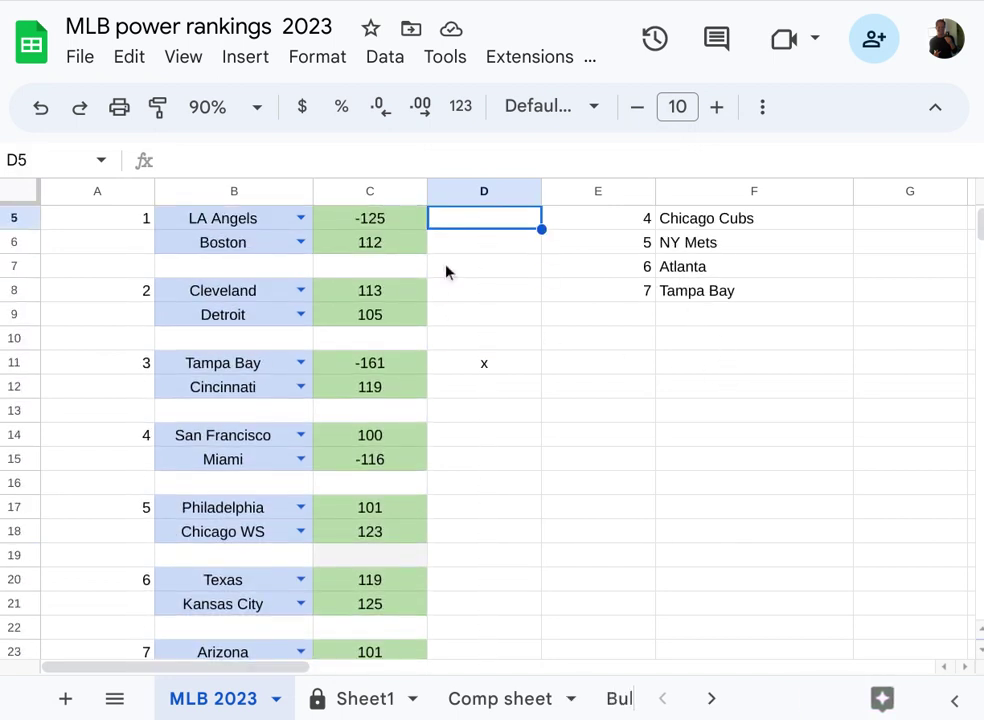
key(Up)
key(Up)
key(Up)
key(Up)
key(Down)
key(Down)
key(Down)
key(Down)
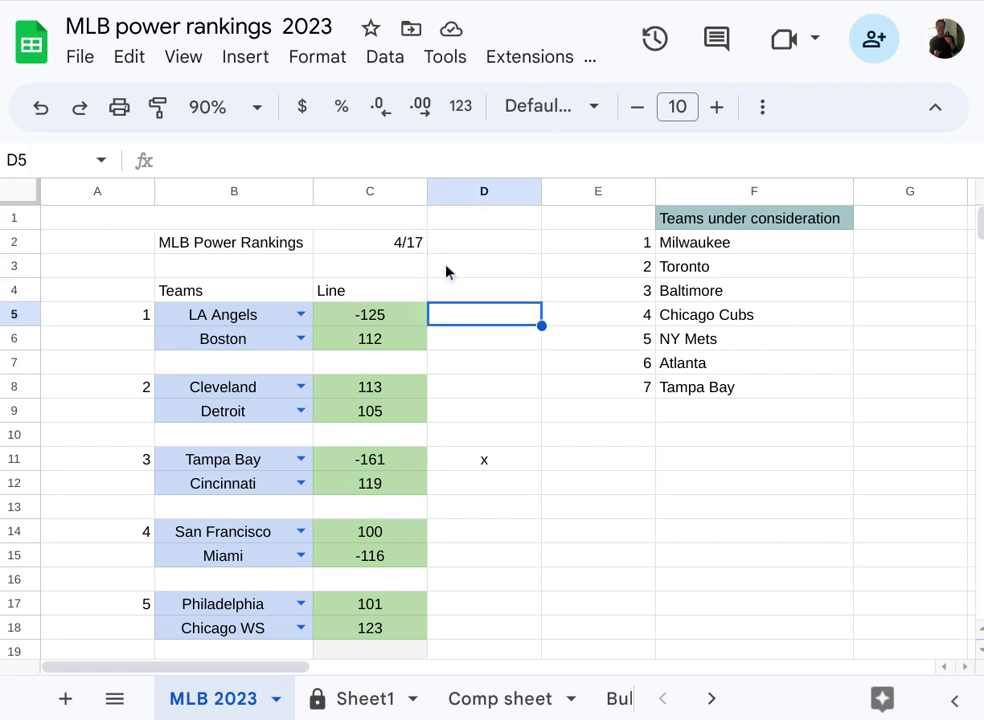
Step: Examine the lines in column C for the first two matchups, LA Angels–Boston and Cleveland–Detroit, and select D8
key(Left)
key(Left)
key(Right)
key(Right)
click(370, 323)
key(Down)
key(Down)
key(Down)
key(Down)
key(Down)
key(Down)
key(Down)
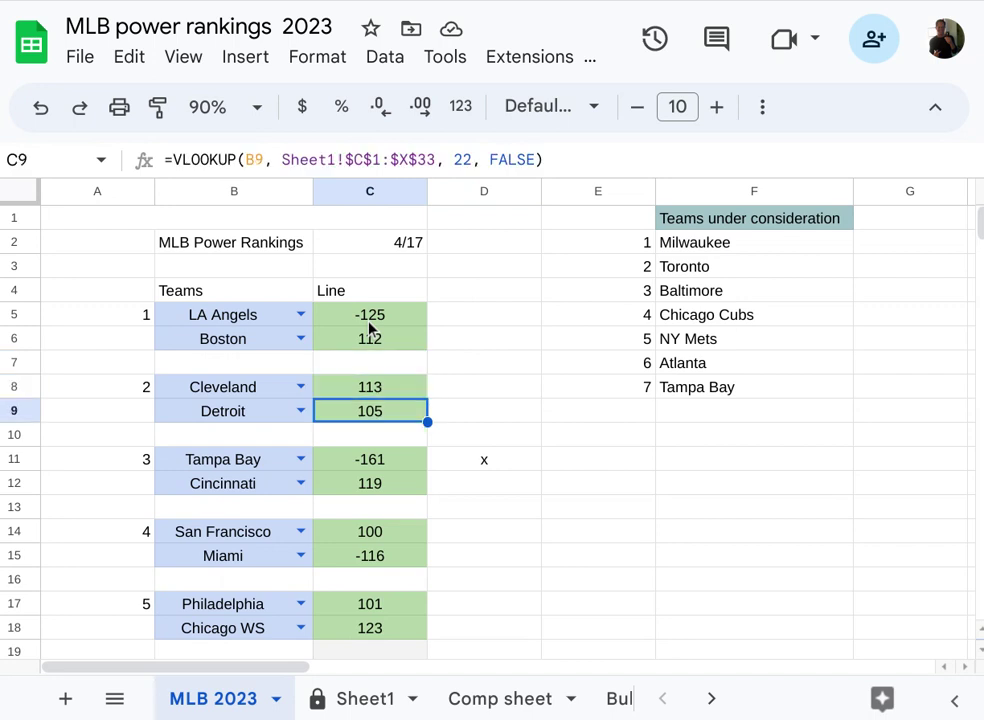
click(513, 390)
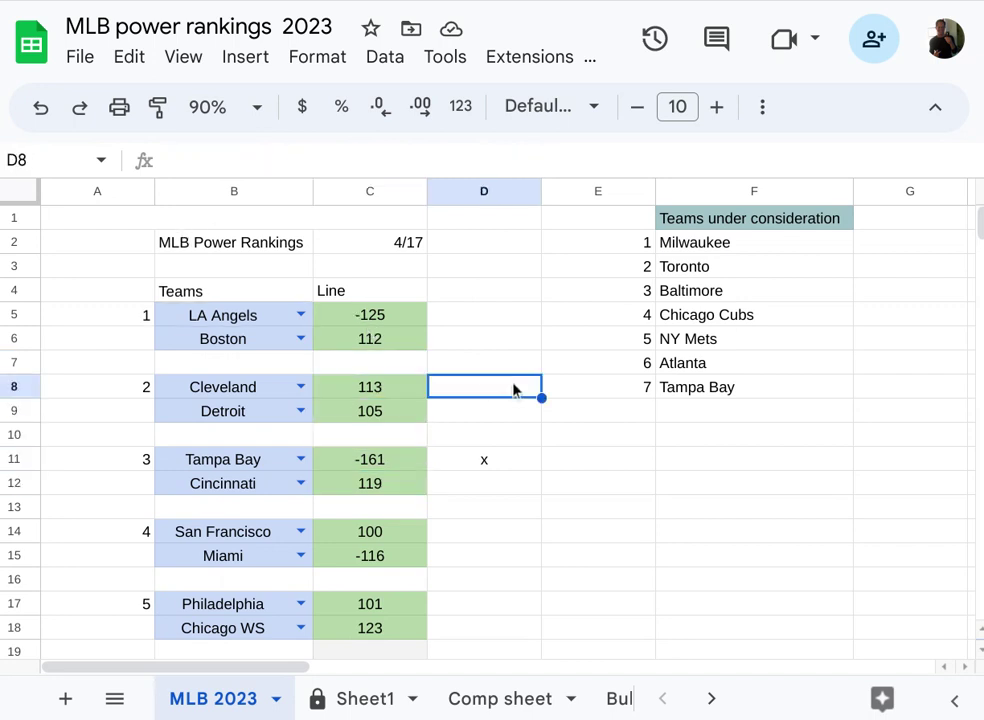